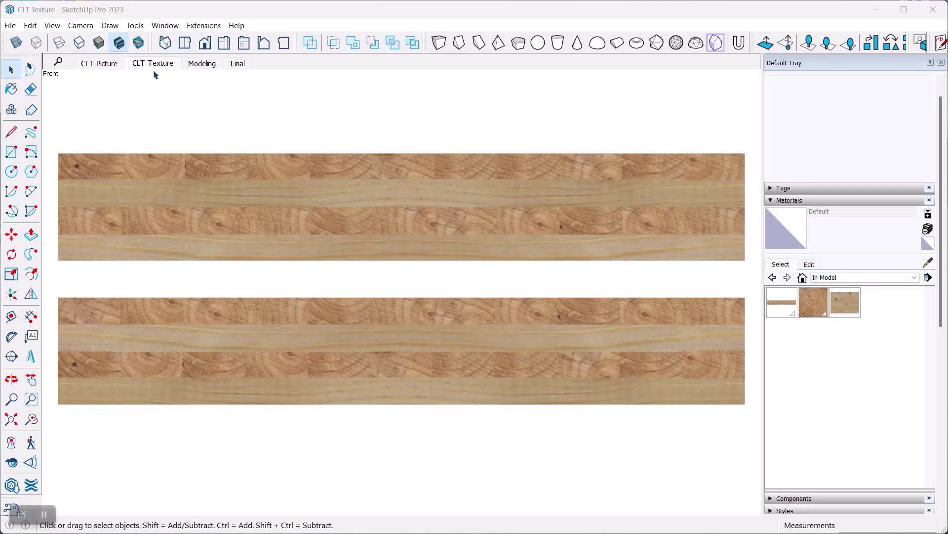
# - Examine the layered edge of the lifted CLT panel in the CLT Picture scene and switch to the Modeling scene
pyautogui.click(102, 64)
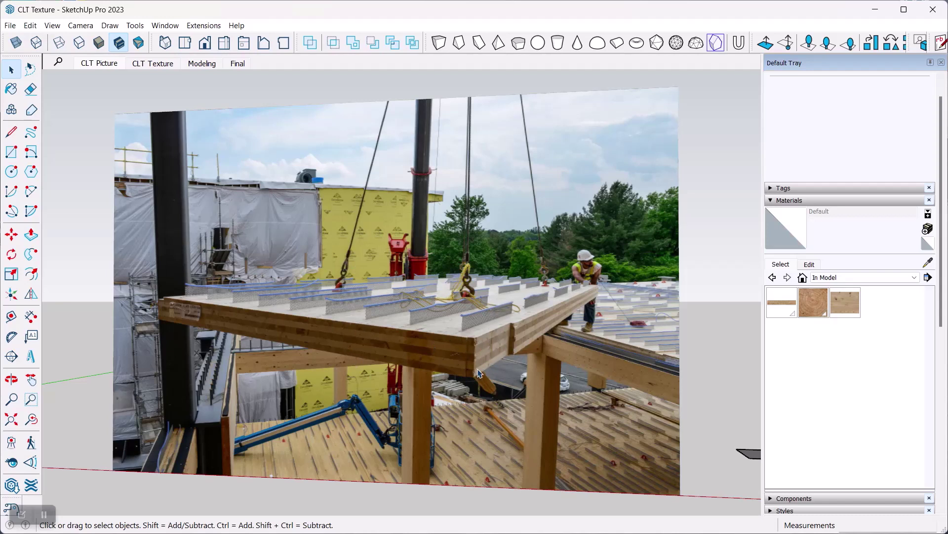
pyautogui.scroll(6, 477, 365)
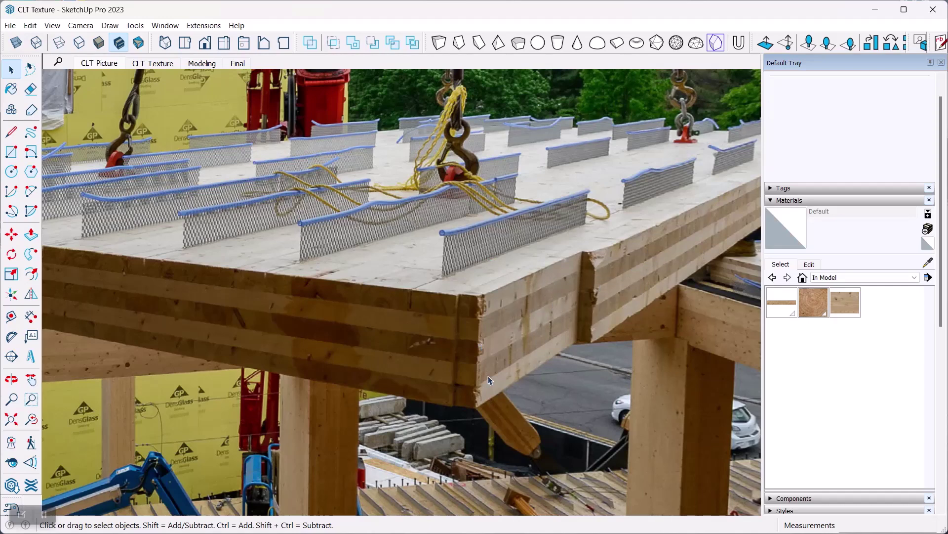
pyautogui.scroll(-4, 428, 194)
pyautogui.scroll(-2, 412, 303)
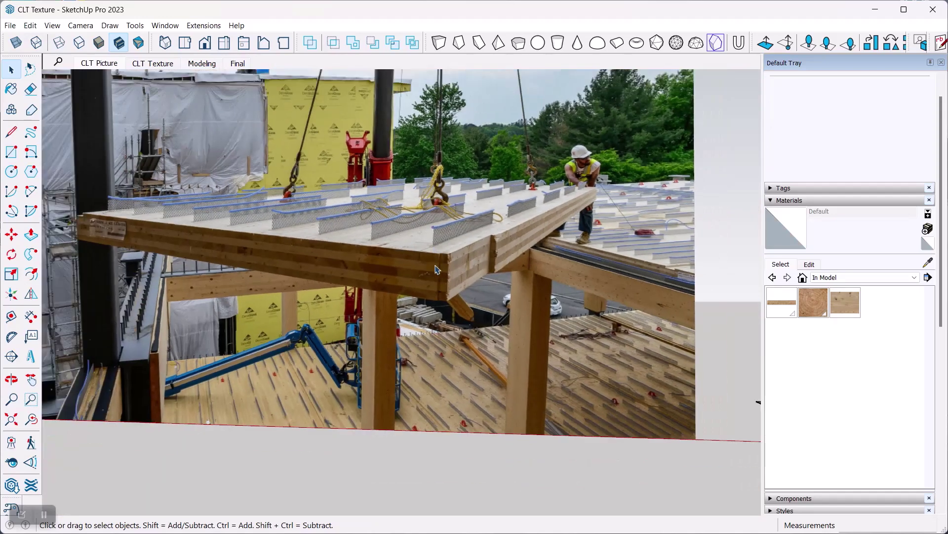
pyautogui.scroll(-2, 413, 319)
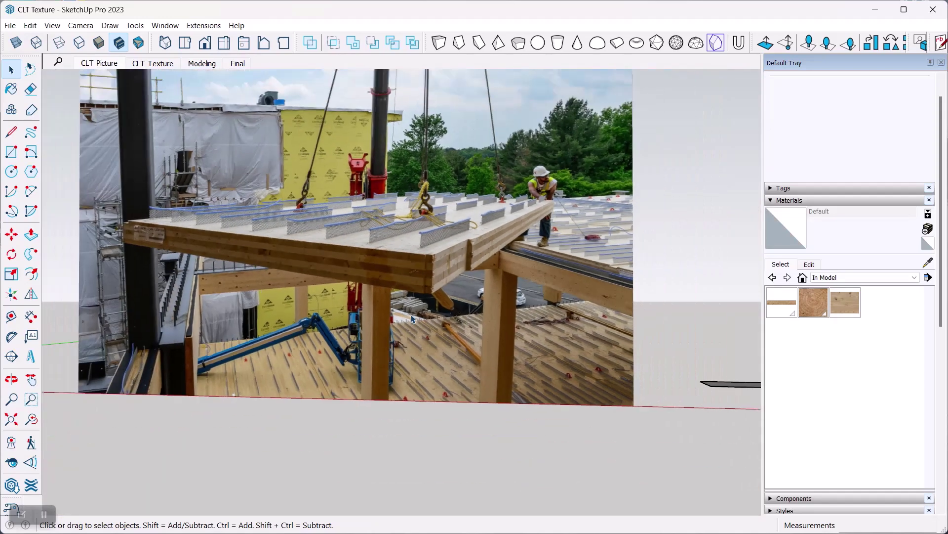
pyautogui.click(202, 65)
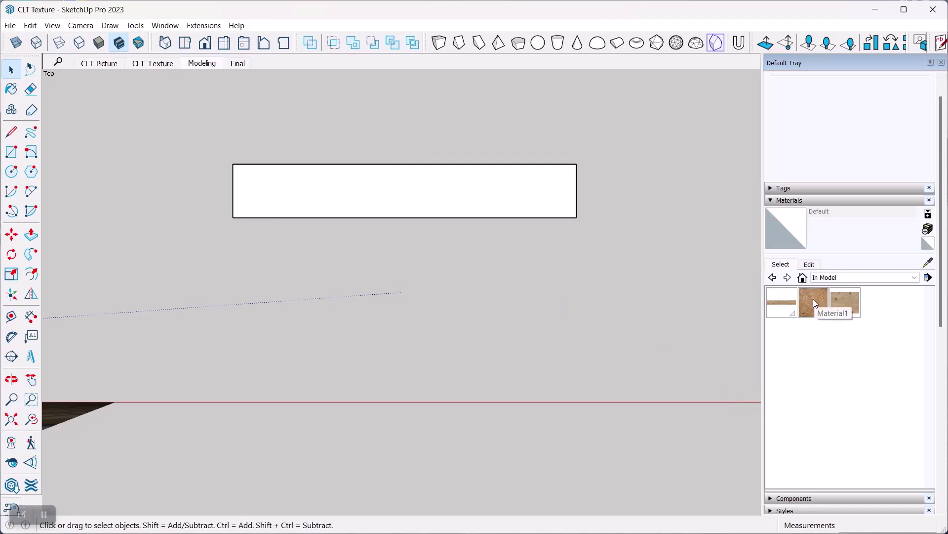
# - Paint the white rectangle with Material3 and shift its texture until the face shows straight grain without knots
pyautogui.click(846, 301)
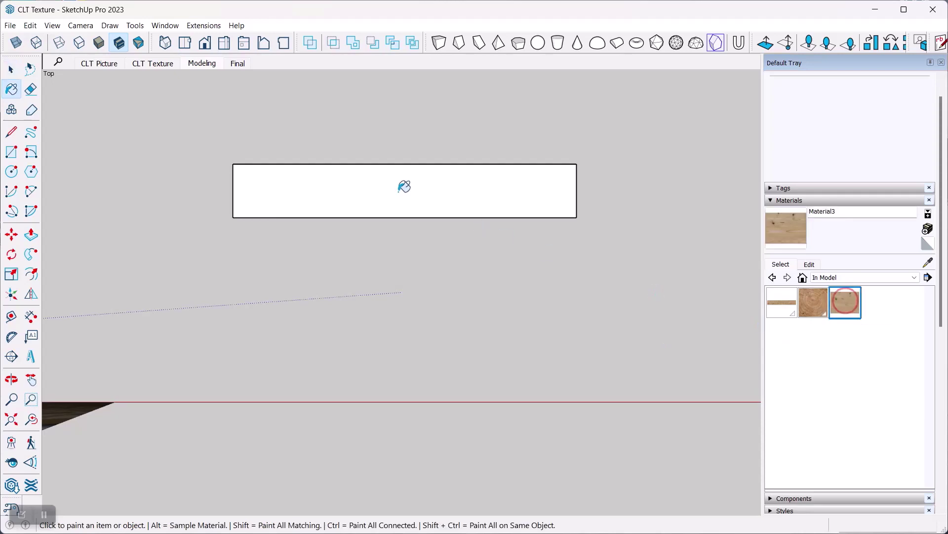
pyautogui.click(384, 194)
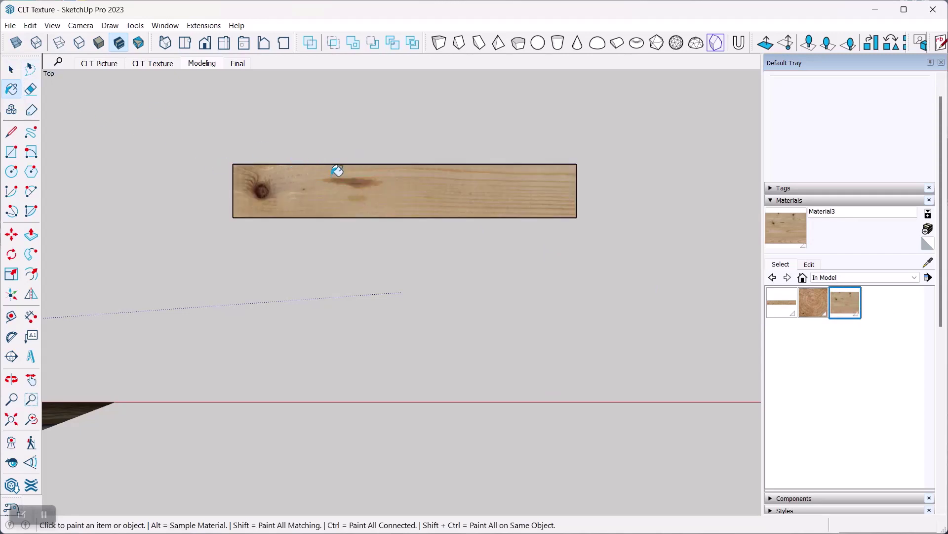
pyautogui.rightClick(412, 192)
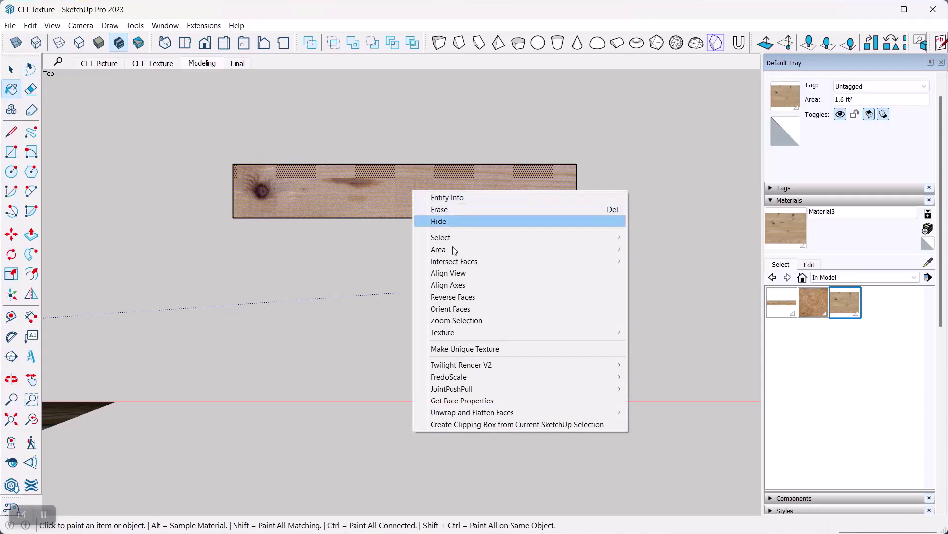
pyautogui.moveTo(467, 331)
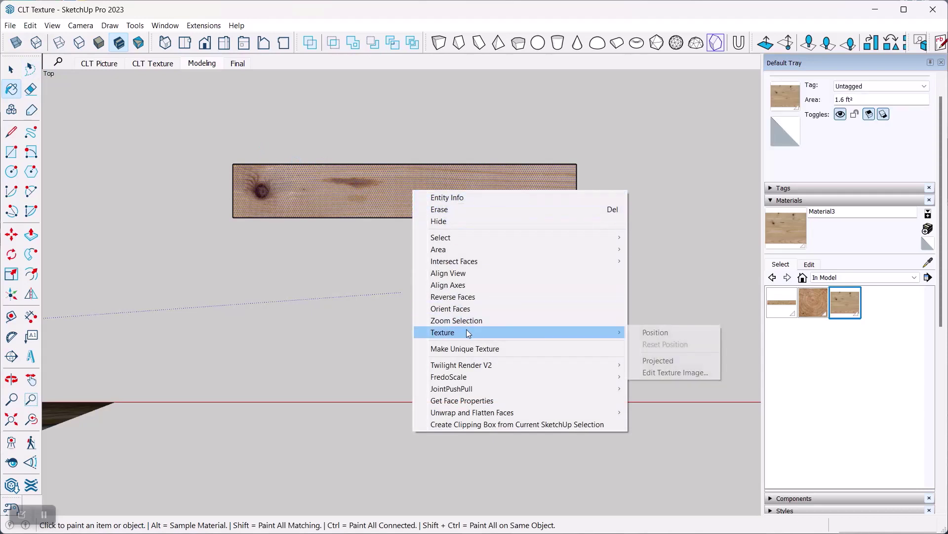
pyautogui.click(654, 331)
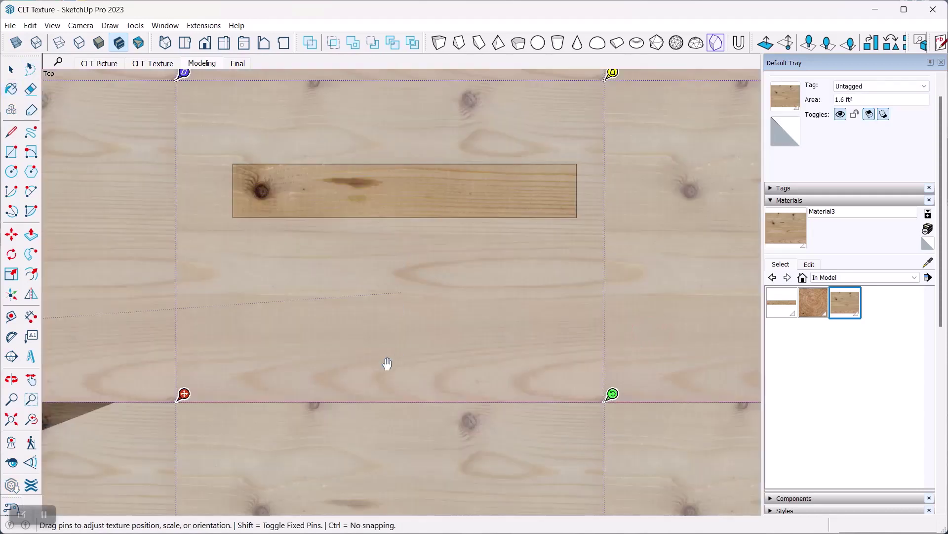
pyautogui.scroll(-1, 389, 364)
pyautogui.moveTo(409, 220); pyautogui.dragTo(467, 111)
pyautogui.moveTo(456, 158); pyautogui.dragTo(474, 140)
pyautogui.moveTo(426, 140); pyautogui.dragTo(409, 123)
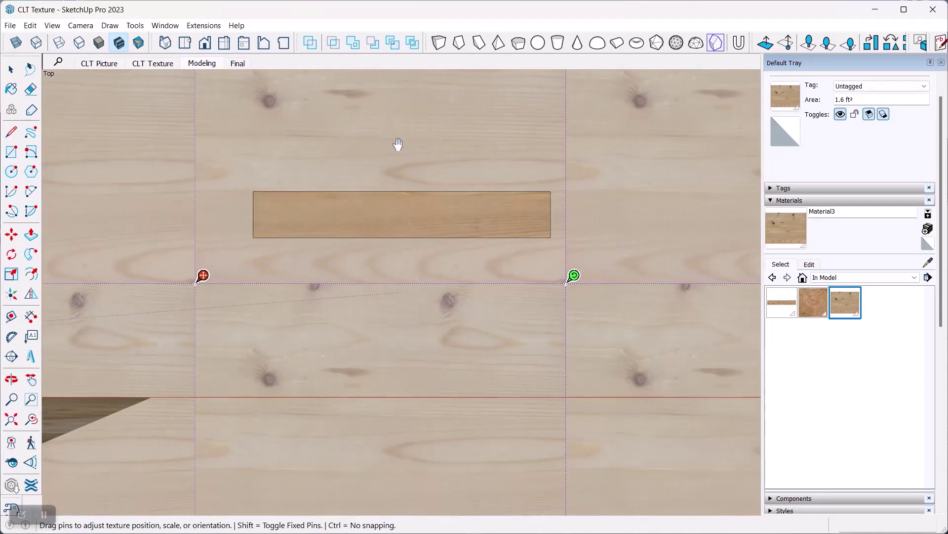
pyautogui.moveTo(417, 145); pyautogui.dragTo(408, 163)
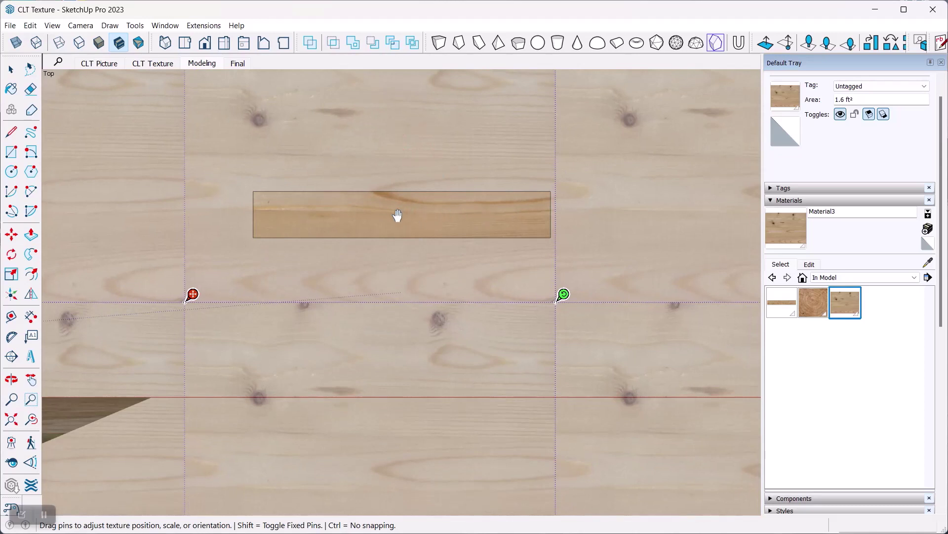
pyautogui.moveTo(330, 216); pyautogui.dragTo(348, 203)
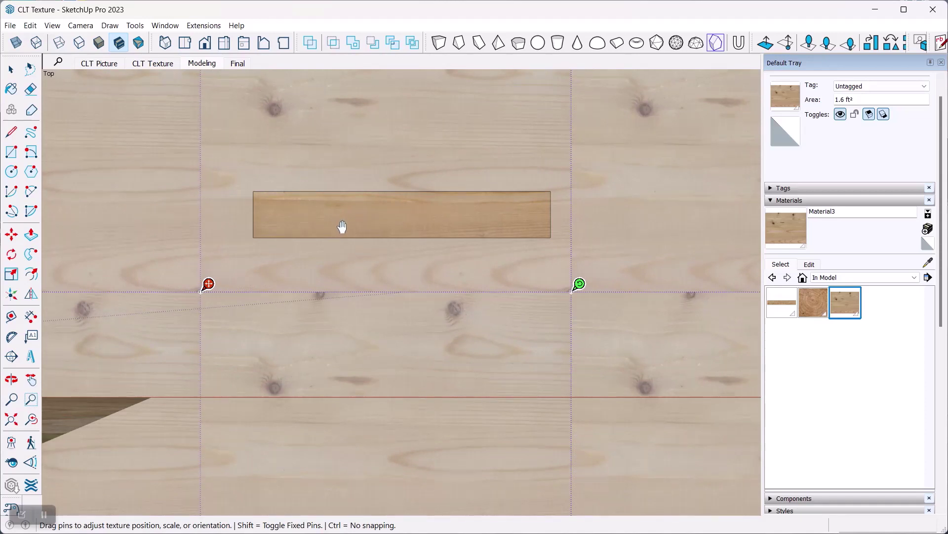
pyautogui.click(11, 69)
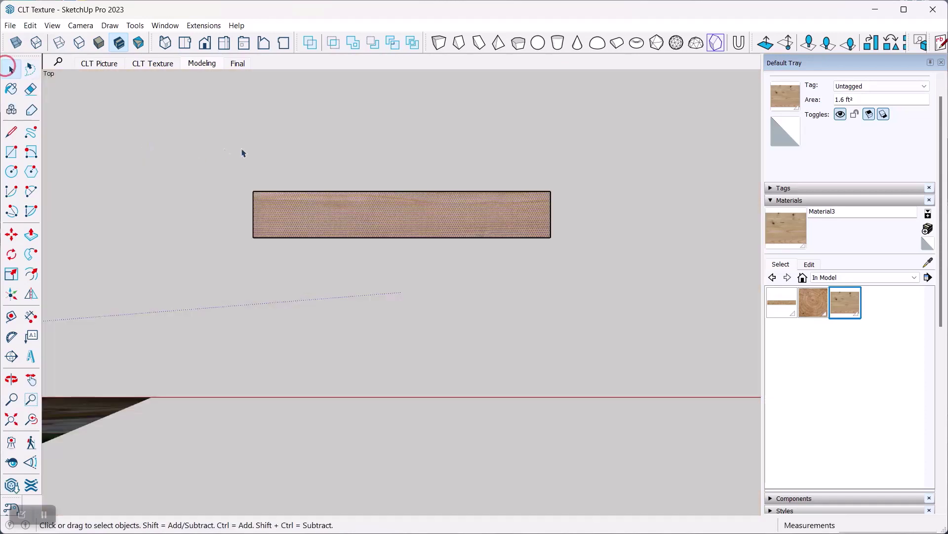
# - Repaint the rectangle with the end-grain texture Material1
pyautogui.click(812, 301)
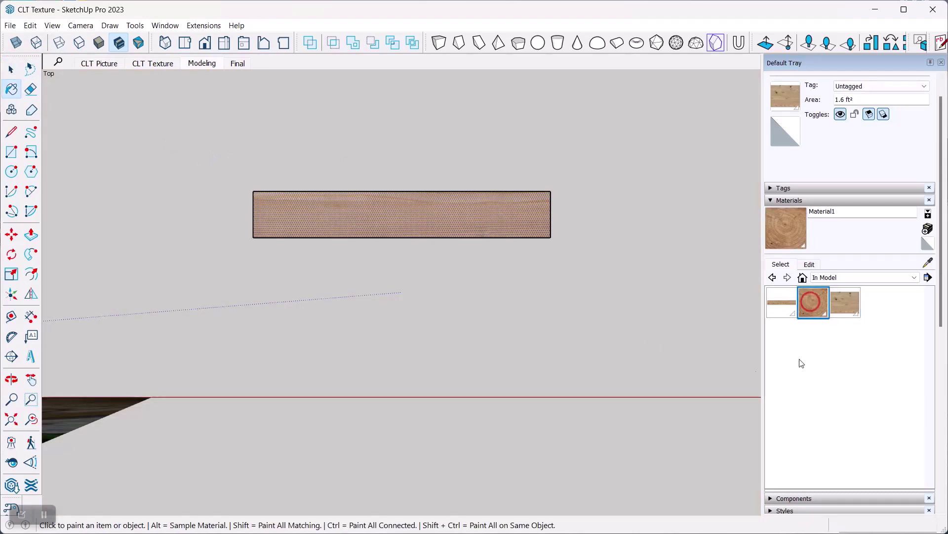
pyautogui.click(388, 217)
pyautogui.scroll(1, 379, 199)
pyautogui.scroll(5, 394, 208)
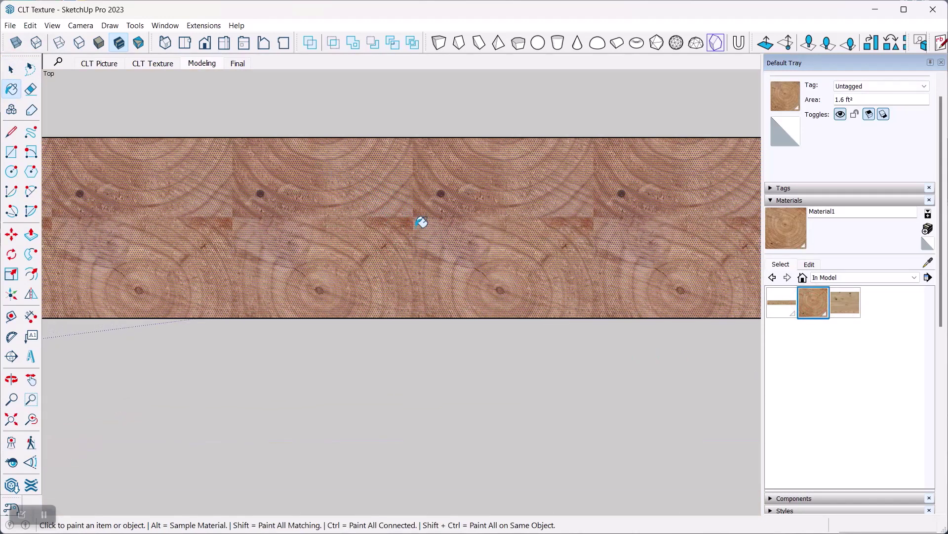
pyautogui.scroll(2, 339, 218)
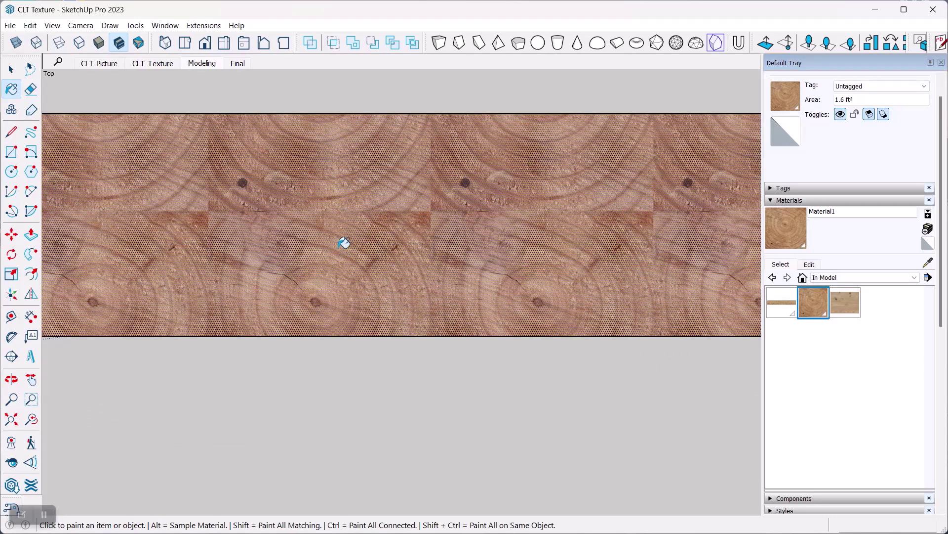
# - Reposition the end-grain texture so one row of complete growth-ring tiles lines up with the rectangle's upper and lower edges
pyautogui.rightClick(353, 217)
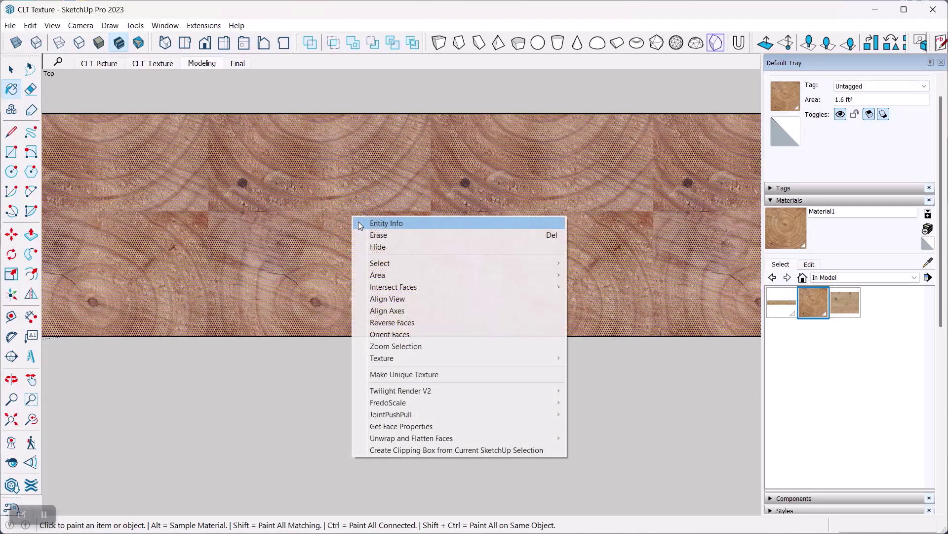
pyautogui.moveTo(426, 360)
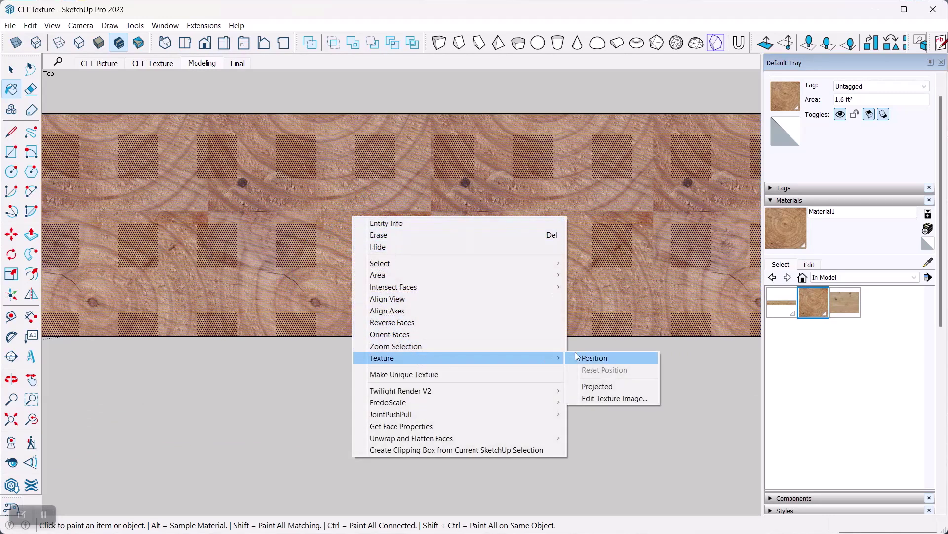
pyautogui.click(591, 359)
pyautogui.moveTo(398, 261)
pyautogui.mouseDown()
pyautogui.moveTo(410, 161)
pyautogui.moveTo(369, 162)
pyautogui.mouseUp()
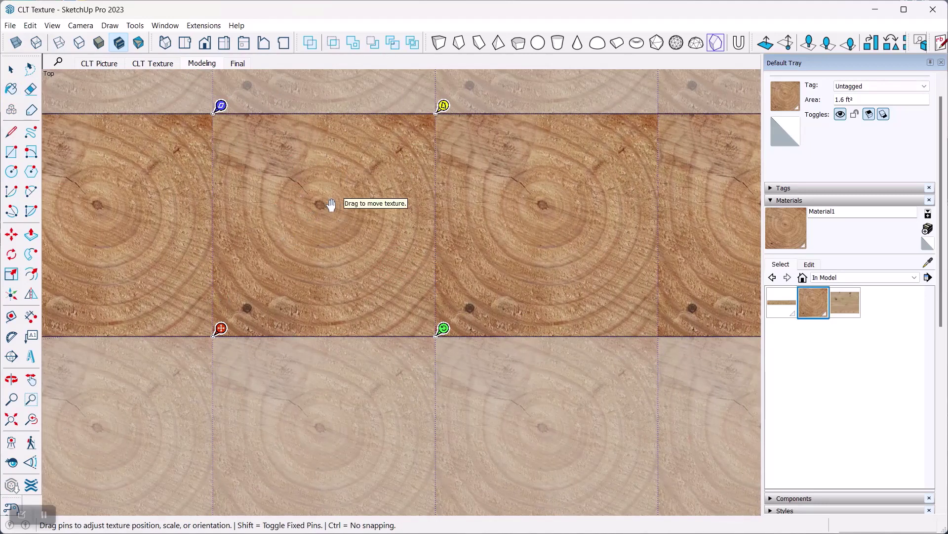
pyautogui.moveTo(319, 221)
pyautogui.mouseDown()
pyautogui.moveTo(275, 268)
pyautogui.moveTo(309, 270)
pyautogui.moveTo(339, 231)
pyautogui.moveTo(332, 210)
pyautogui.mouseUp()
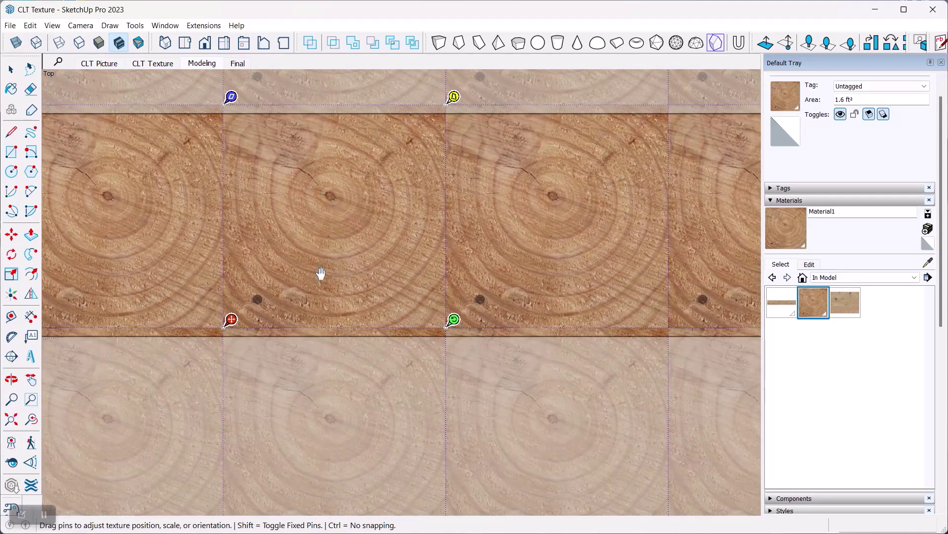
pyautogui.scroll(-3, 347, 236)
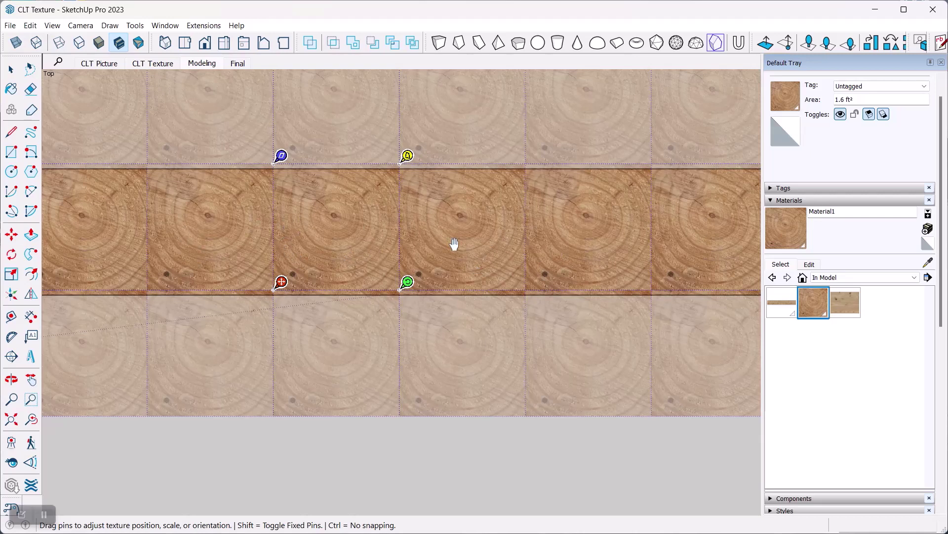
pyautogui.moveTo(351, 212)
pyautogui.mouseDown()
pyautogui.moveTo(354, 235)
pyautogui.moveTo(354, 211)
pyautogui.mouseUp()
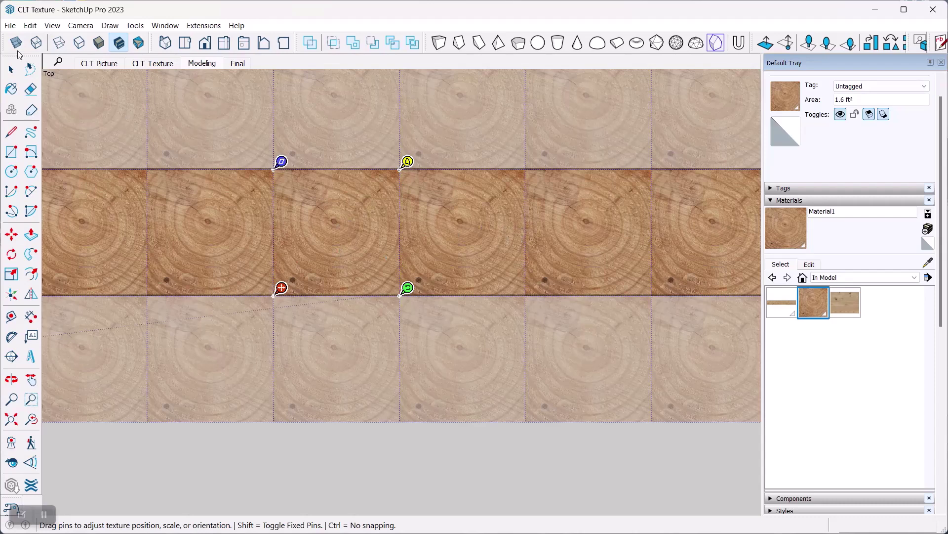
pyautogui.click(10, 72)
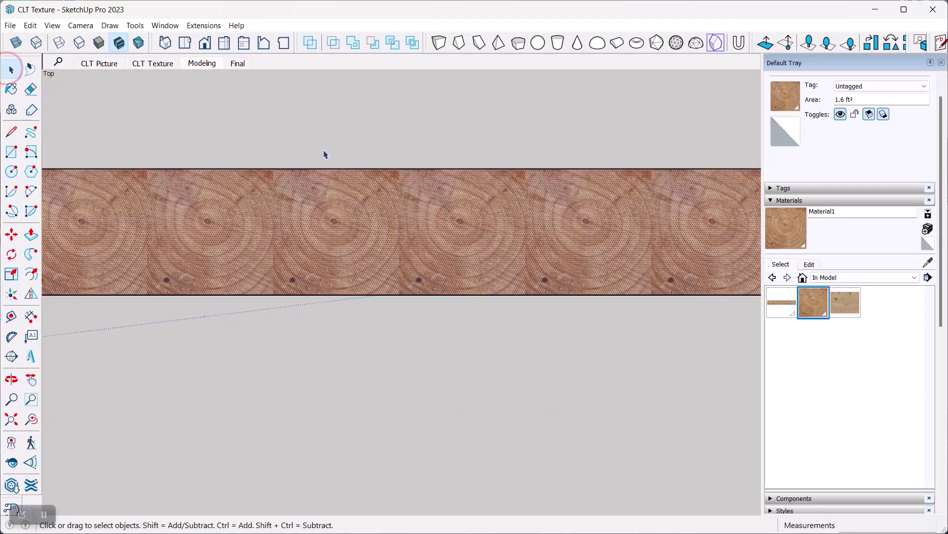
# - Reset the rectangle to the Default material
pyautogui.click(782, 142)
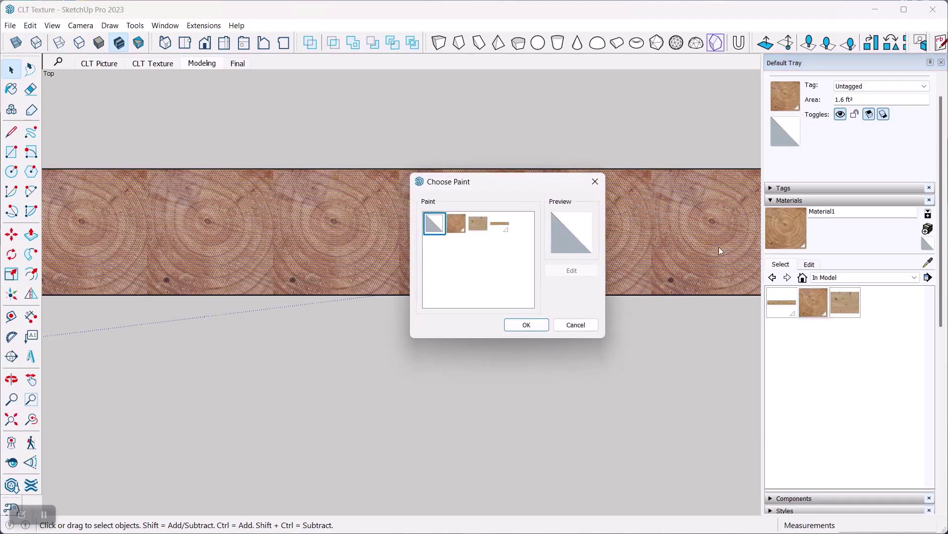
pyautogui.click(595, 181)
pyautogui.click(928, 243)
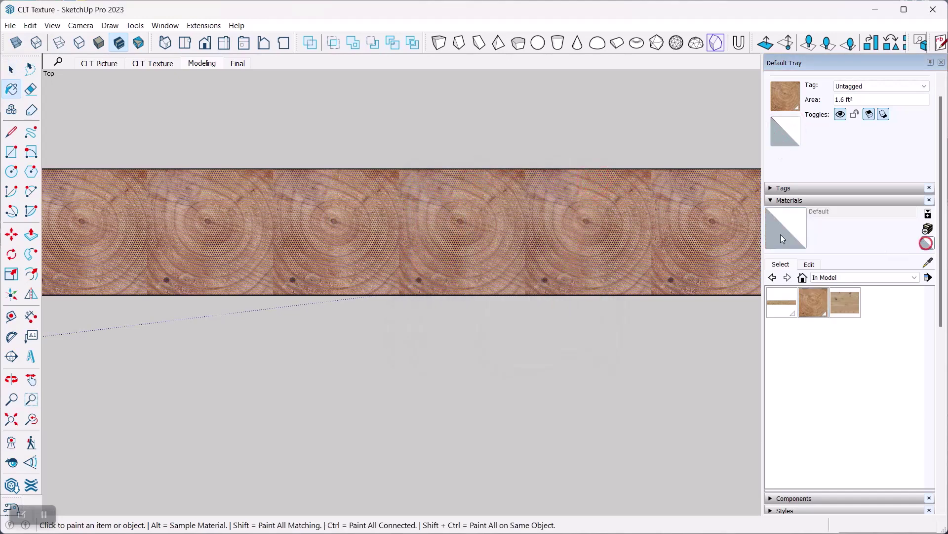
pyautogui.click(677, 218)
pyautogui.scroll(-2, 314, 169)
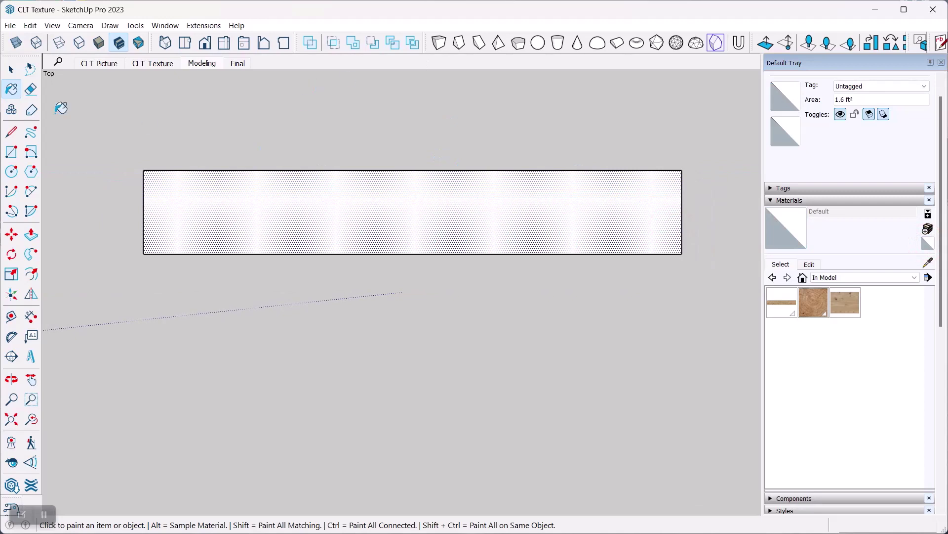
pyautogui.click(11, 70)
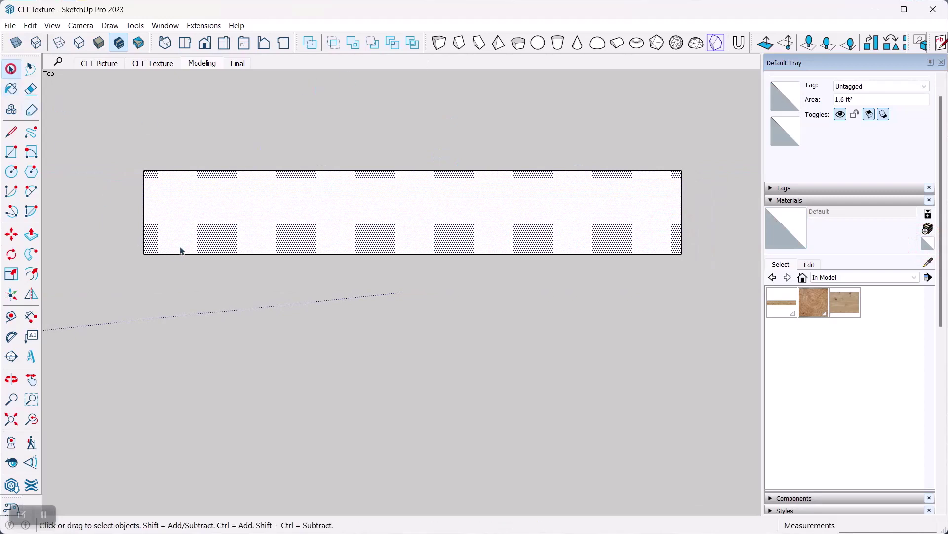
pyautogui.click(188, 312)
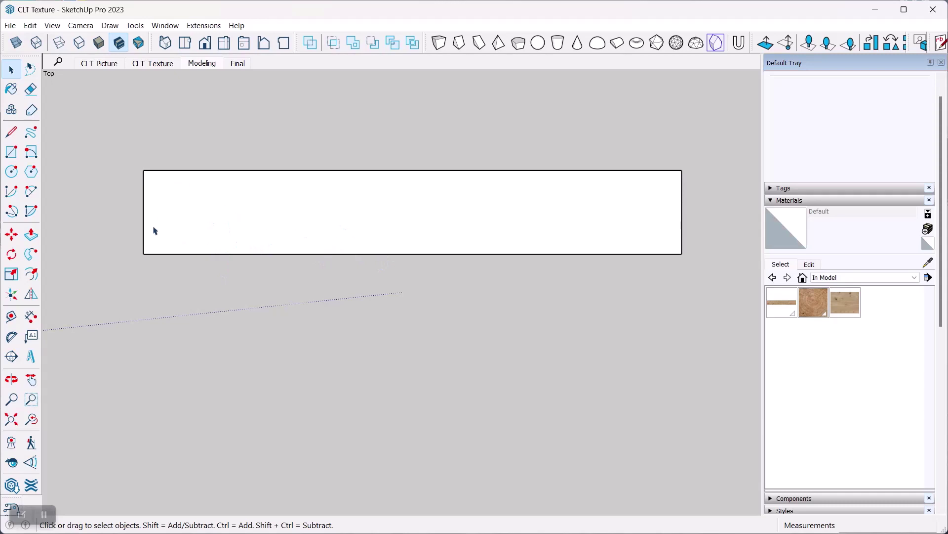
pyautogui.click(438, 241)
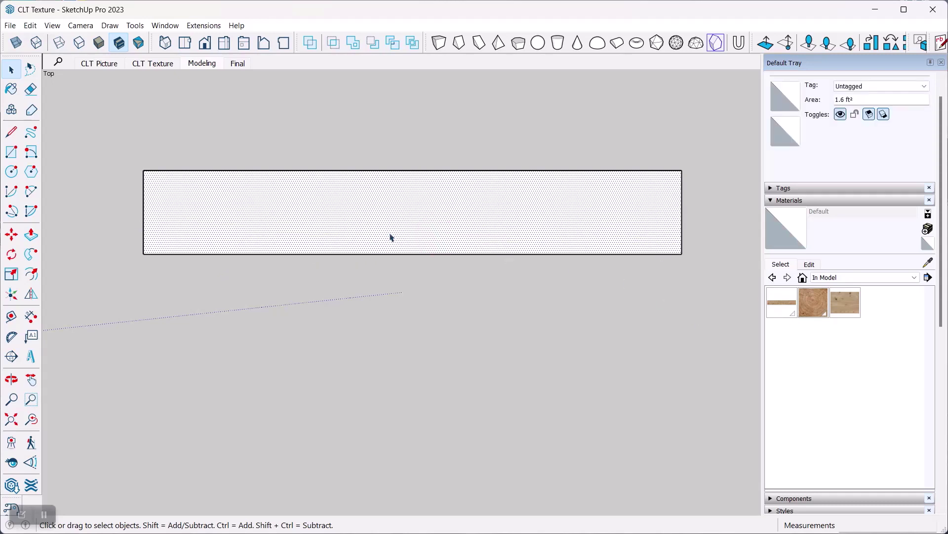
pyautogui.click(349, 141)
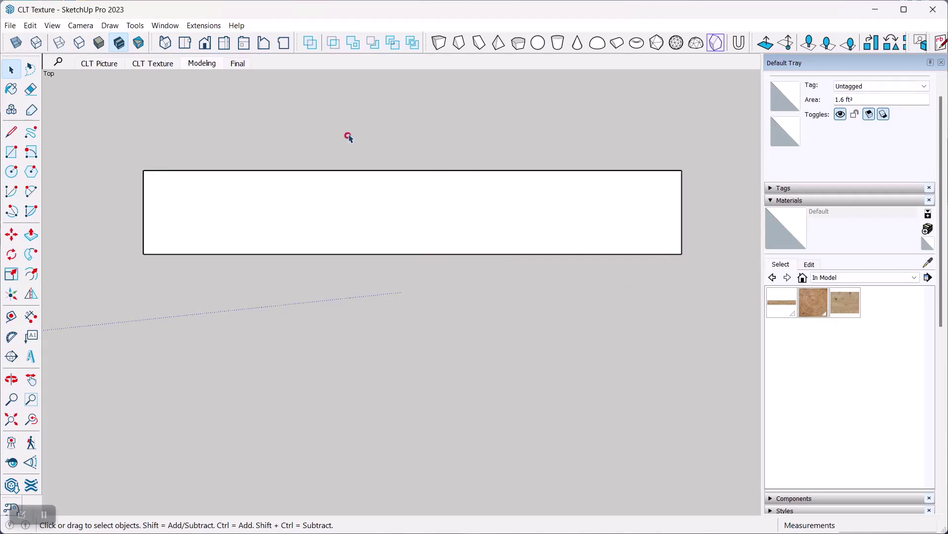
# - Draw a small rectangle below the large white rectangle as the first segment of a board strip
pyautogui.click(12, 154)
pyautogui.click(142, 366)
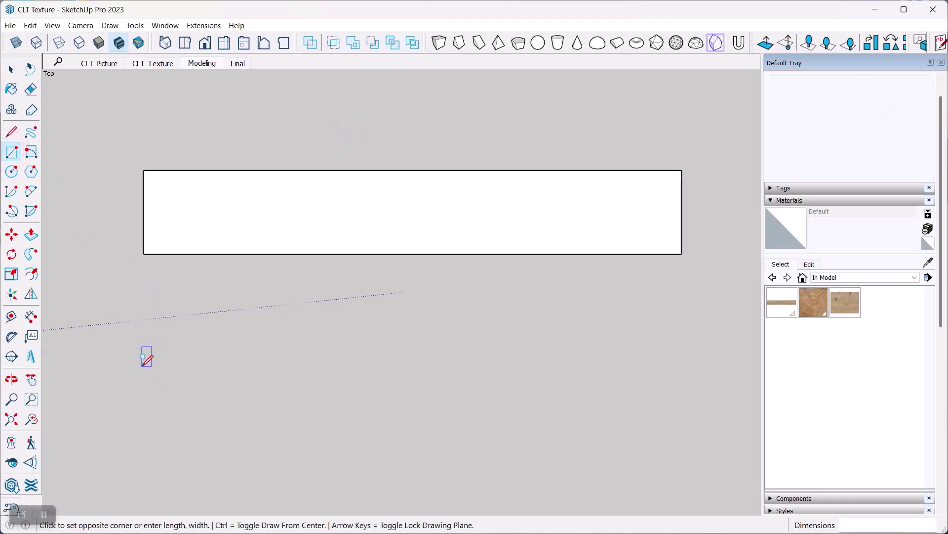
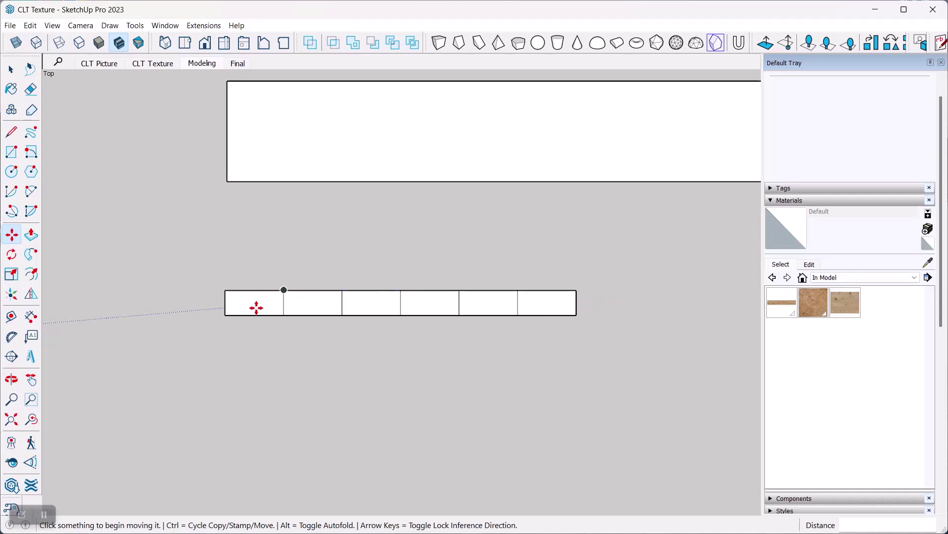
# - Draw a 1'9" by 1.5" rectangle directly beneath the row of six segments as a continuous long-grain layer
pyautogui.click(11, 152)
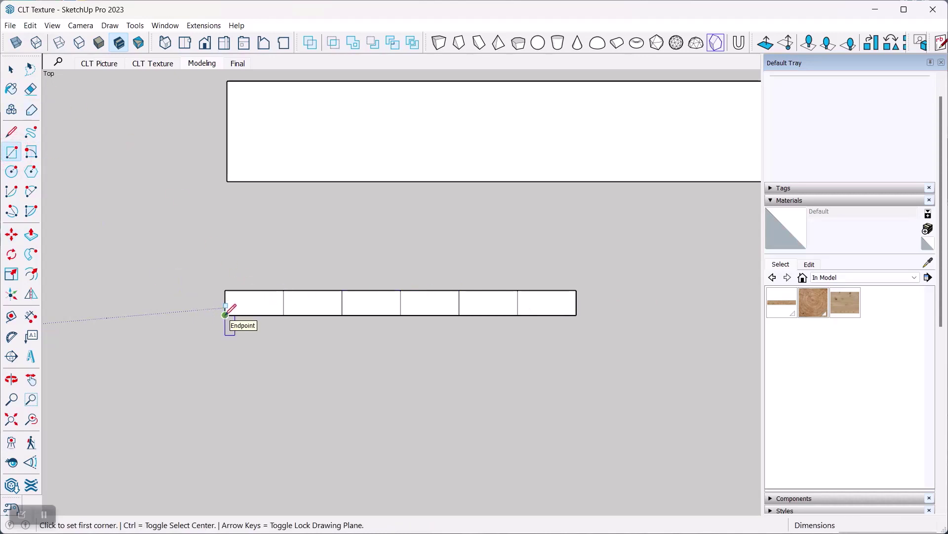
pyautogui.click(225, 315)
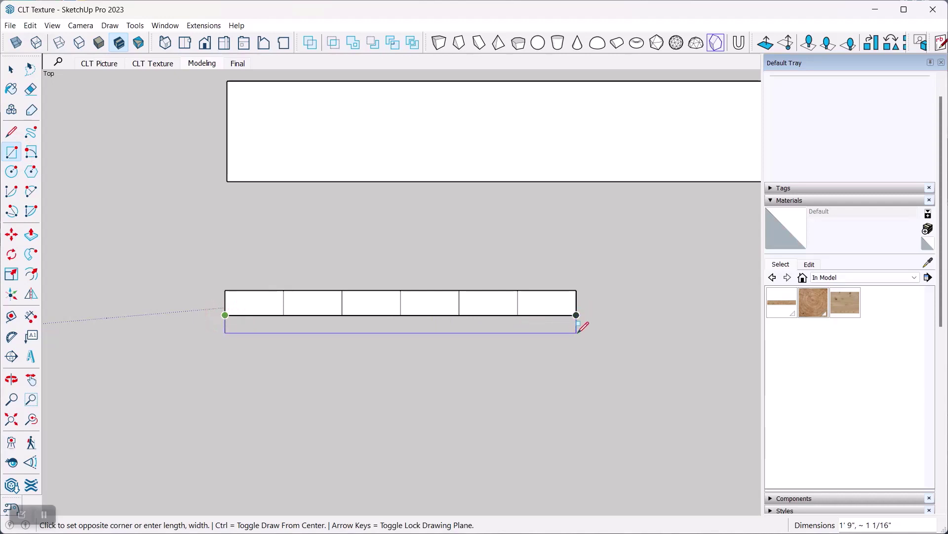
pyautogui.write("1'9,1.5")
pyautogui.press('Return')
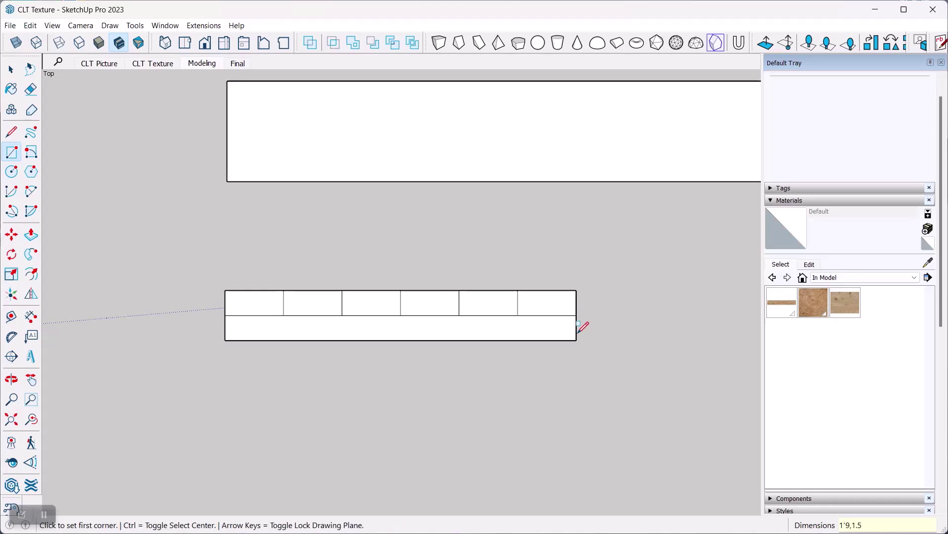
# - Copy the segmented row and the long strip together 3" downward so the copy sits flush beneath the originals
pyautogui.click(11, 69)
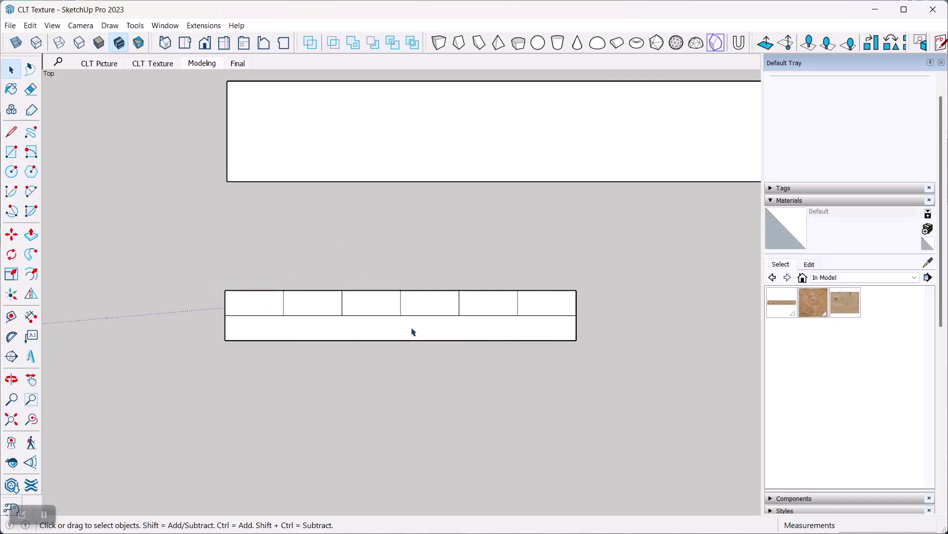
pyautogui.scroll(-1, 453, 317)
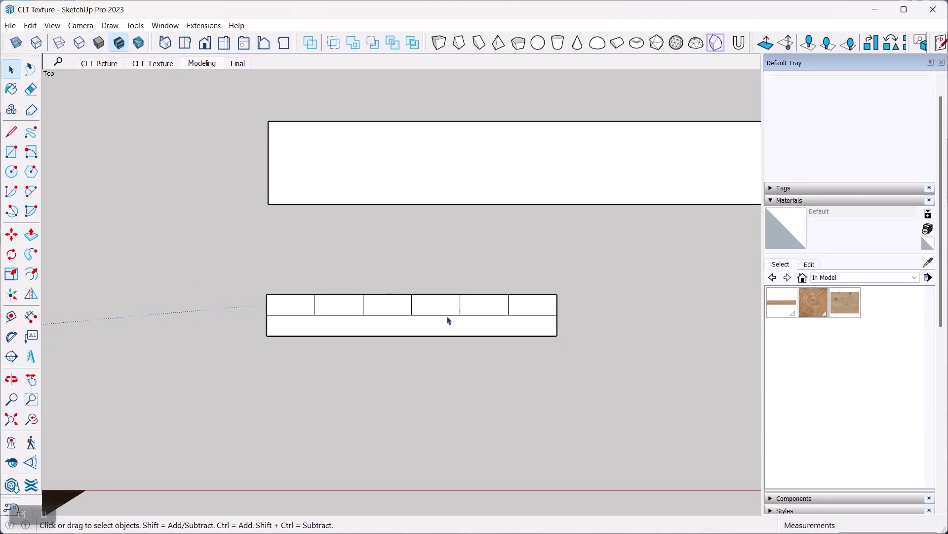
pyautogui.scroll(3, 464, 377)
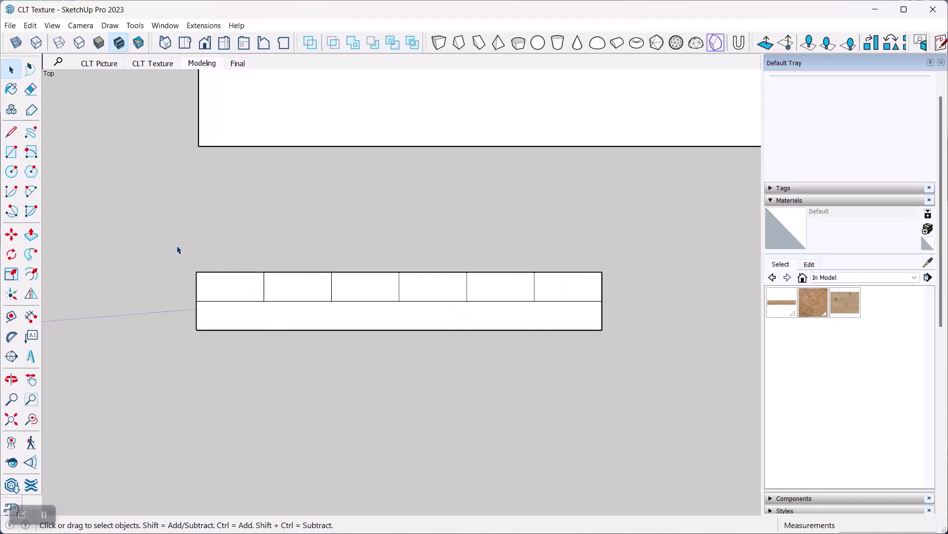
pyautogui.moveTo(173, 239)
pyautogui.mouseDown()
pyautogui.moveTo(423, 351)
pyautogui.moveTo(637, 372)
pyautogui.mouseUp()
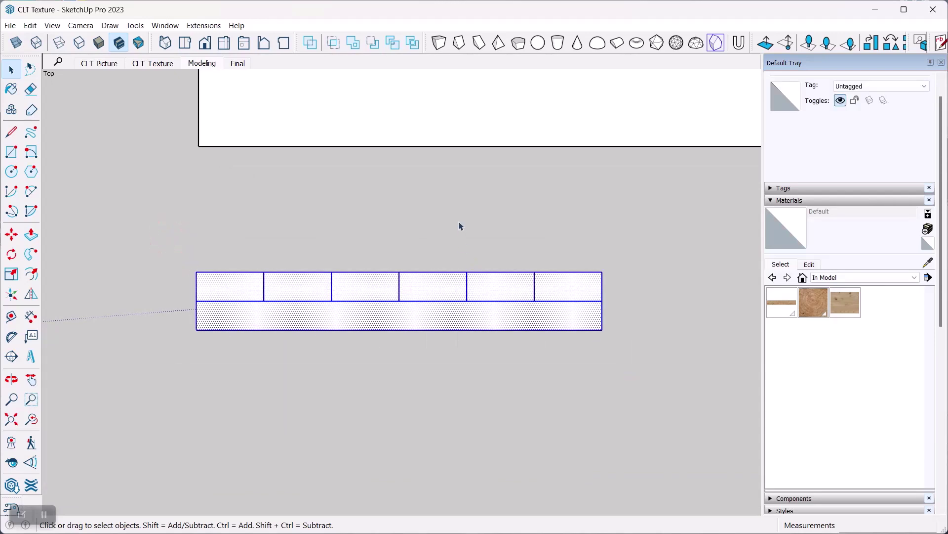
pyautogui.press('m')
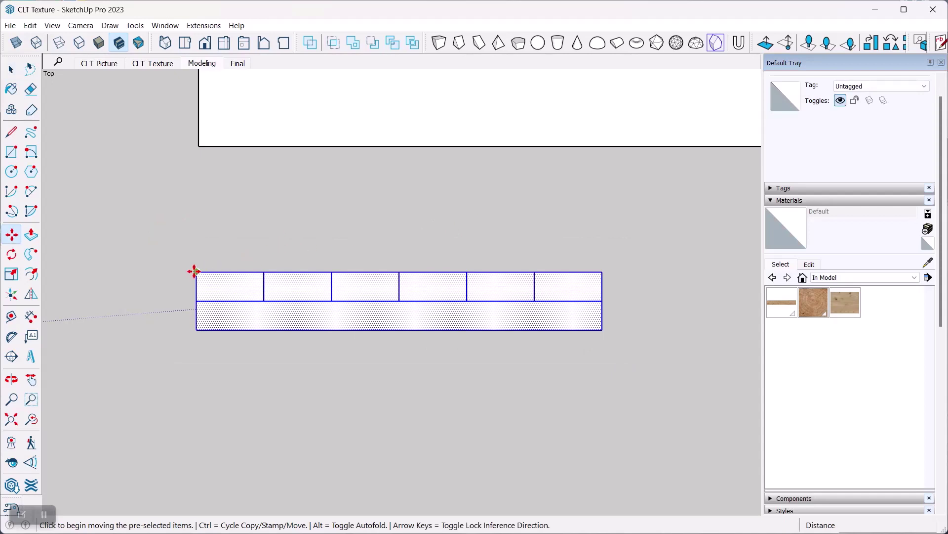
pyautogui.click(194, 271)
pyautogui.press('ctrl')
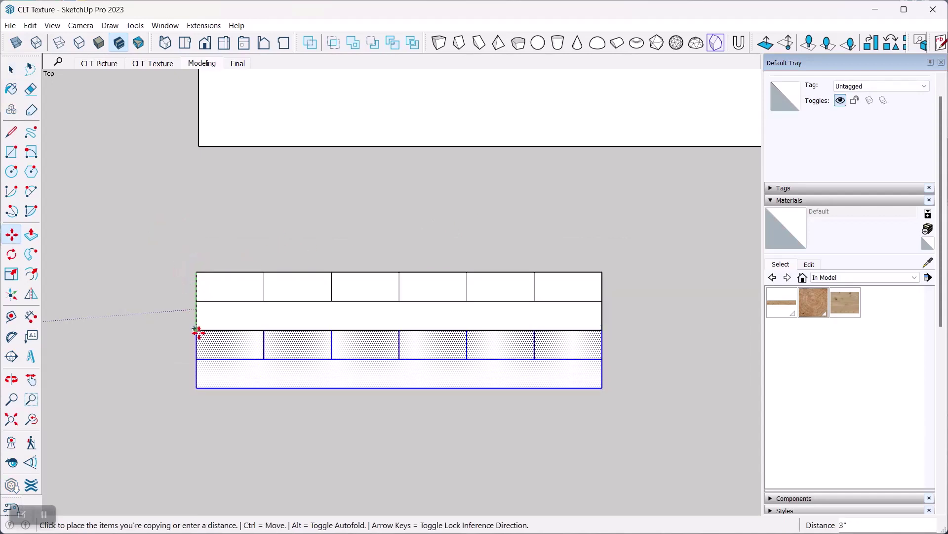
pyautogui.click(199, 328)
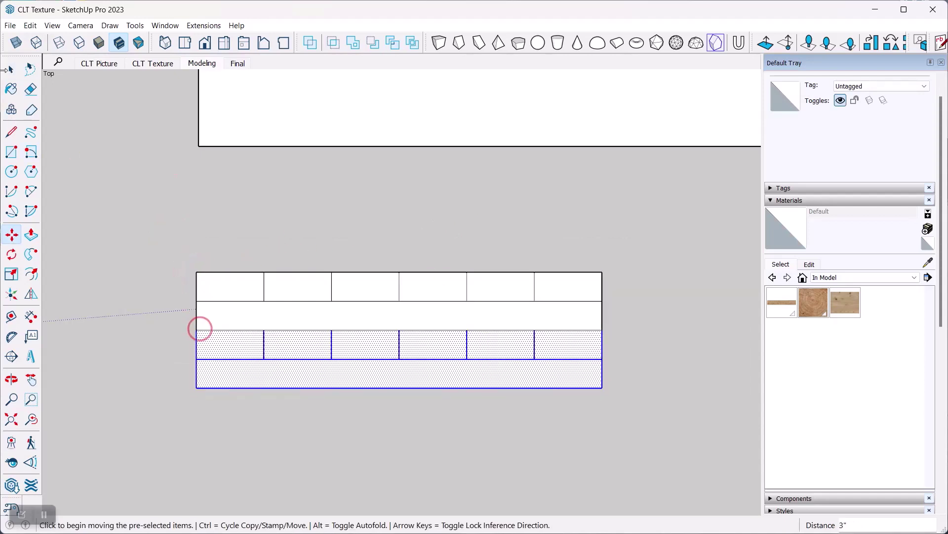
pyautogui.click(11, 70)
pyautogui.click(320, 233)
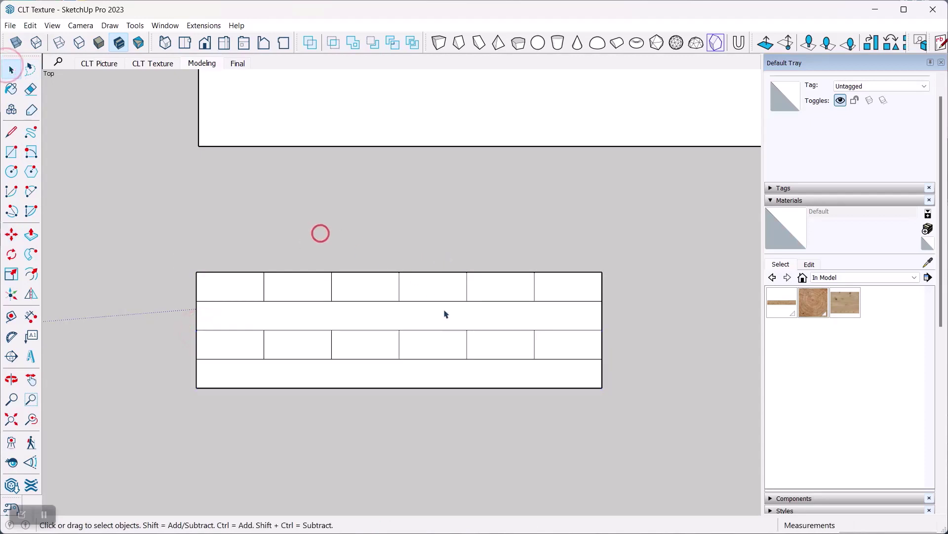
pyautogui.scroll(1, 329, 377)
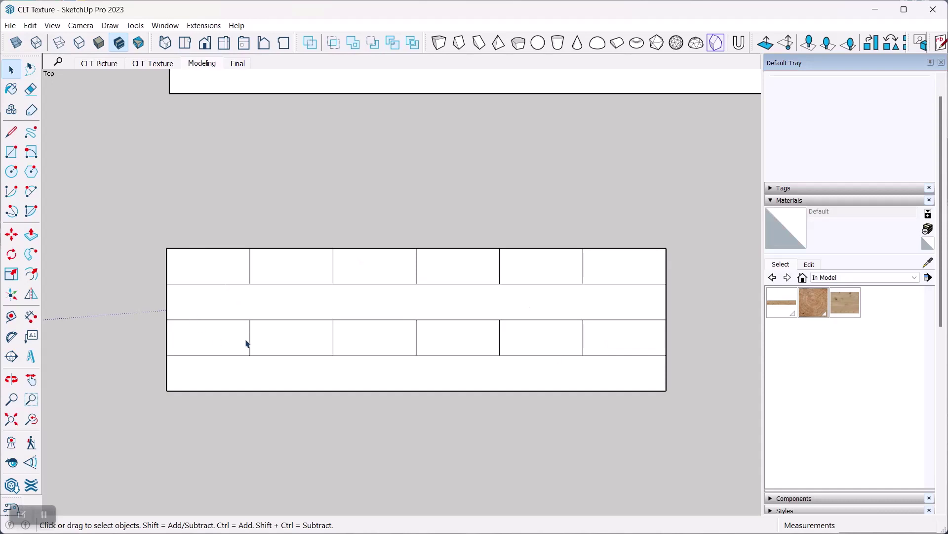
pyautogui.click(209, 260)
pyautogui.click(259, 303)
pyautogui.click(267, 200)
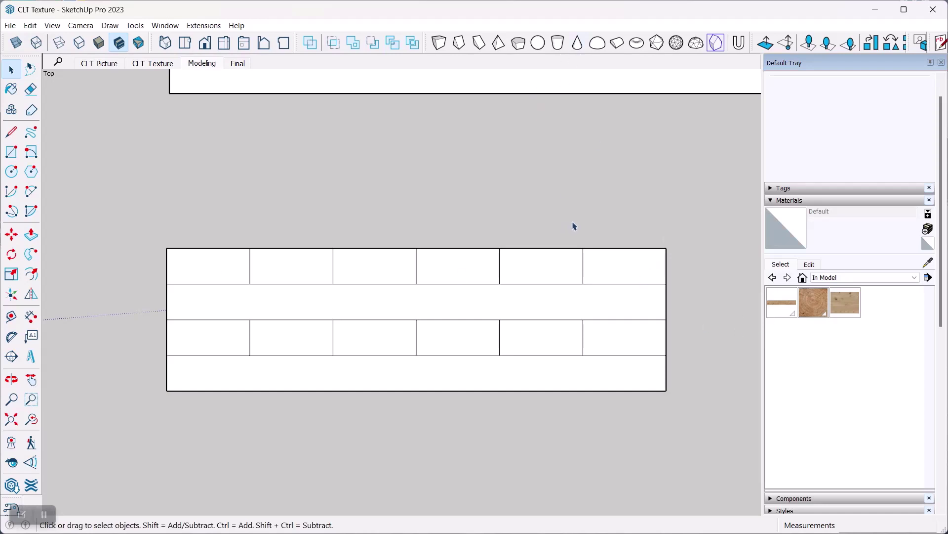
# - Paint all six boards of the uppermost segmented row with the end-grain texture Material1
pyautogui.click(814, 296)
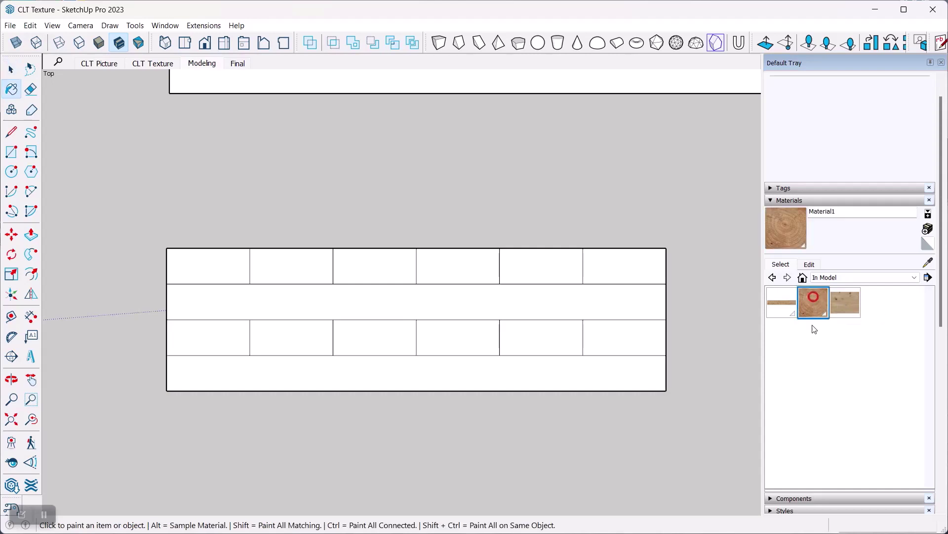
pyautogui.click(208, 266)
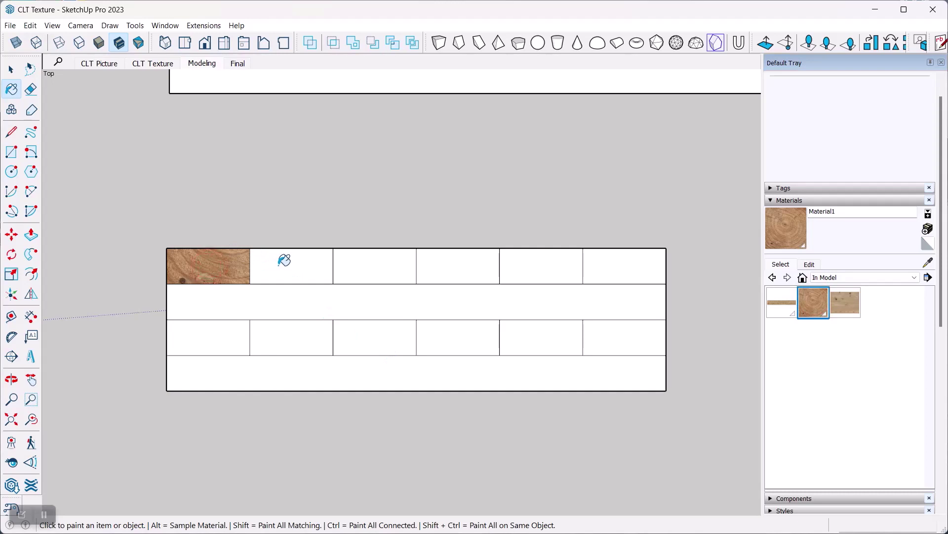
pyautogui.click(277, 264)
pyautogui.click(364, 265)
pyautogui.click(435, 266)
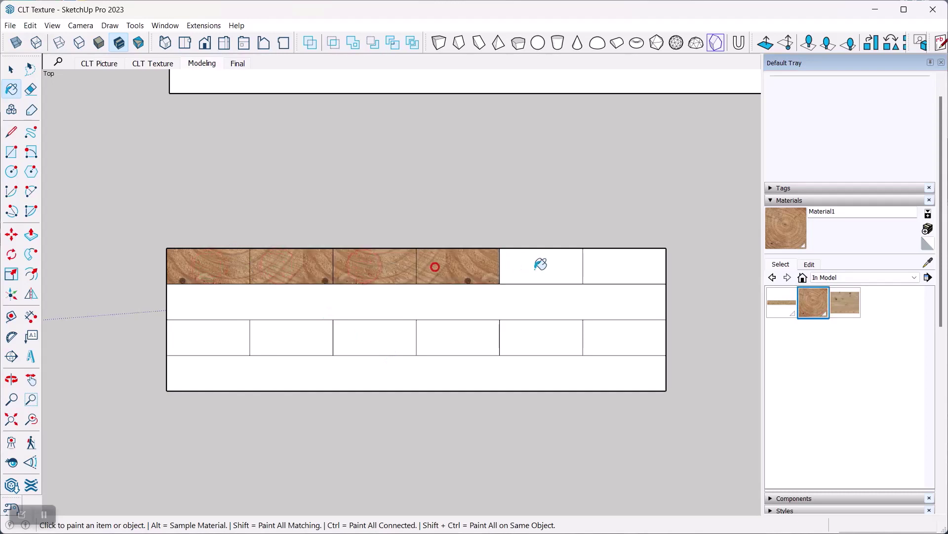
pyautogui.click(535, 268)
pyautogui.click(624, 265)
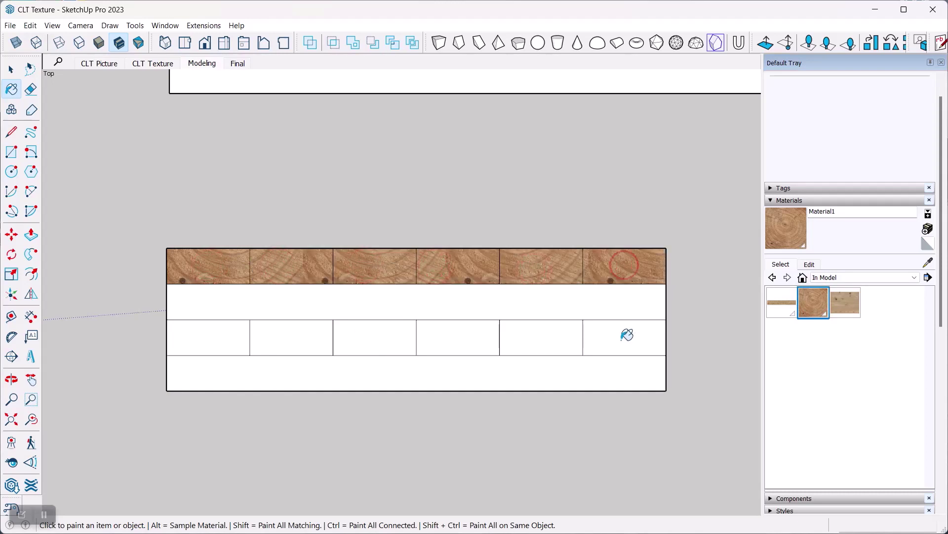
# - Paint all six boards of the lower segmented row with the end-grain texture Material1
pyautogui.click(621, 338)
pyautogui.click(534, 338)
pyautogui.click(469, 339)
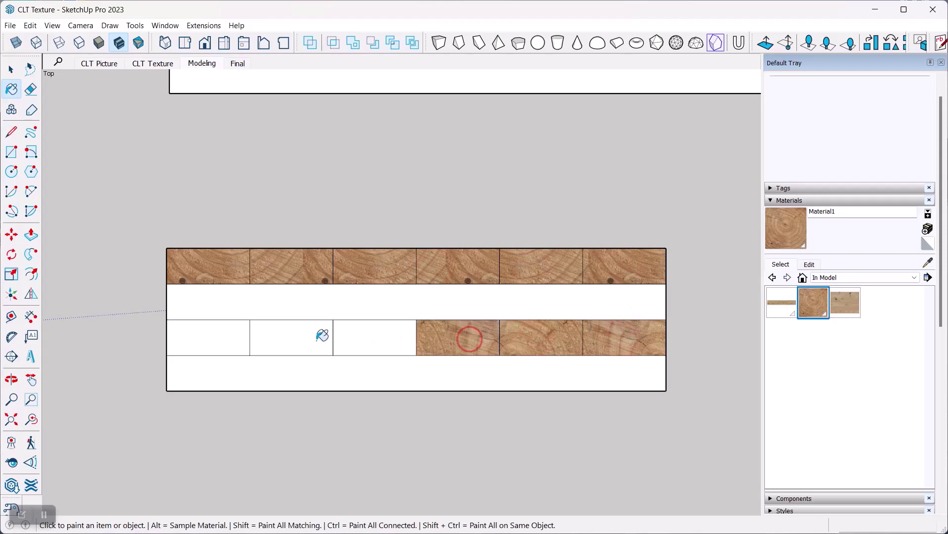
pyautogui.click(366, 339)
pyautogui.click(299, 339)
pyautogui.click(218, 337)
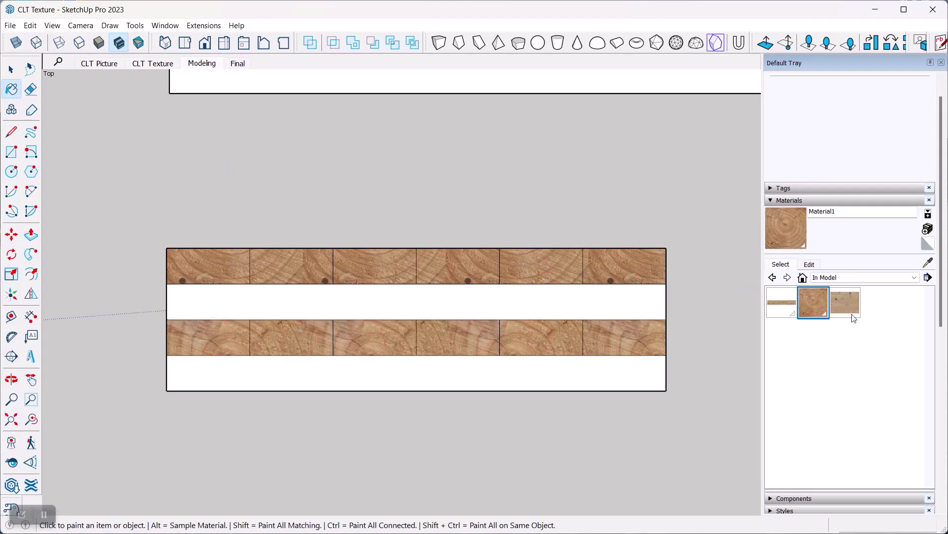
# - Paint the long strip between the two end-grain rows with the long-grain texture Material3
pyautogui.click(843, 301)
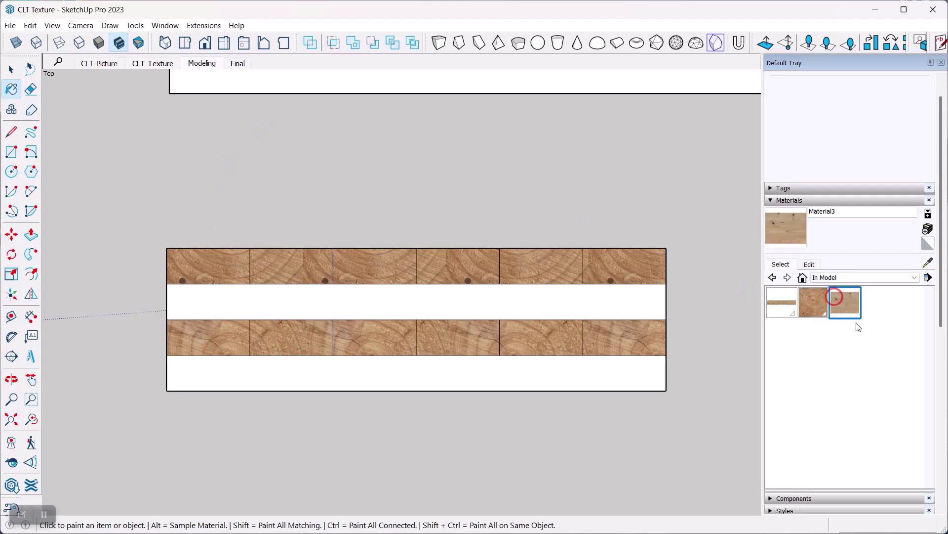
pyautogui.click(451, 304)
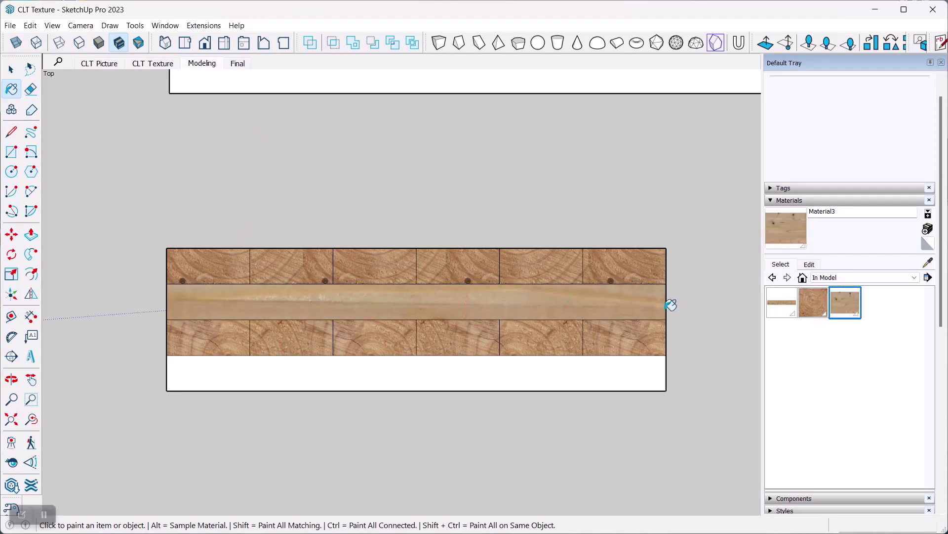
pyautogui.click(8, 71)
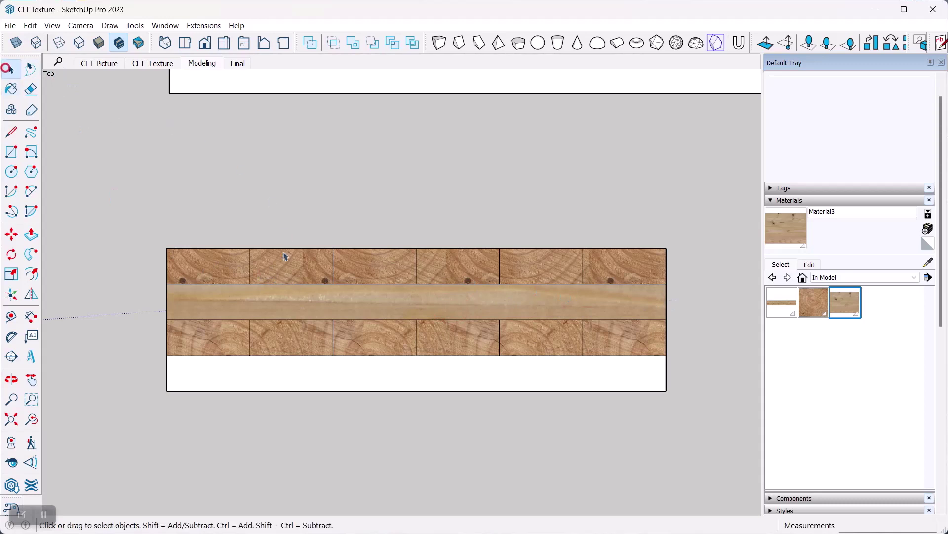
# - Reposition the end-grain texture on the first board of the uppermost row so the ring centre sits near its upper edge
pyautogui.scroll(3, 214, 272)
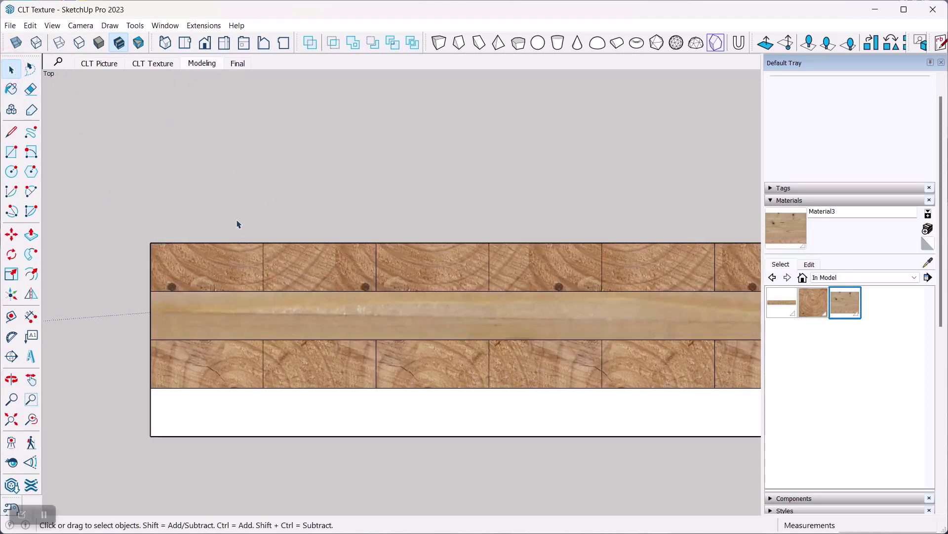
pyautogui.scroll(-2, 212, 145)
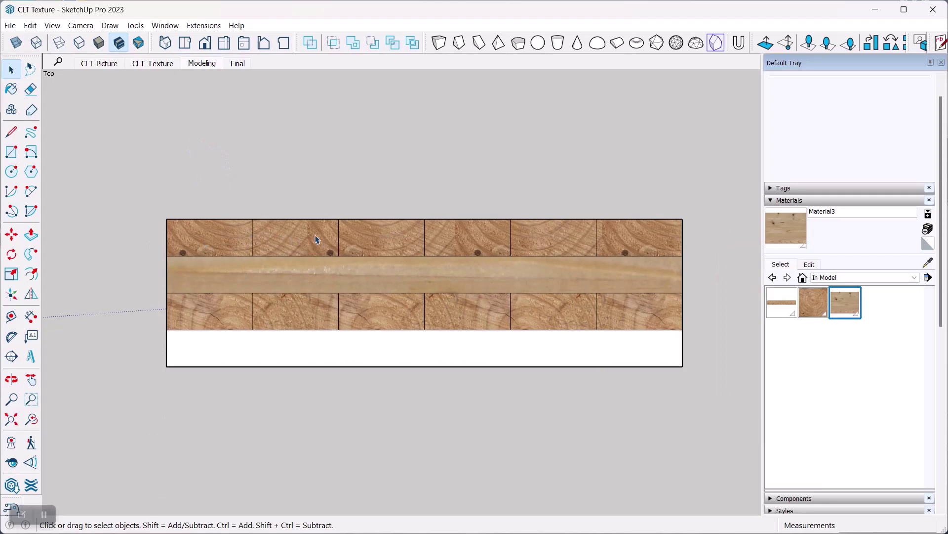
pyautogui.scroll(1, 240, 242)
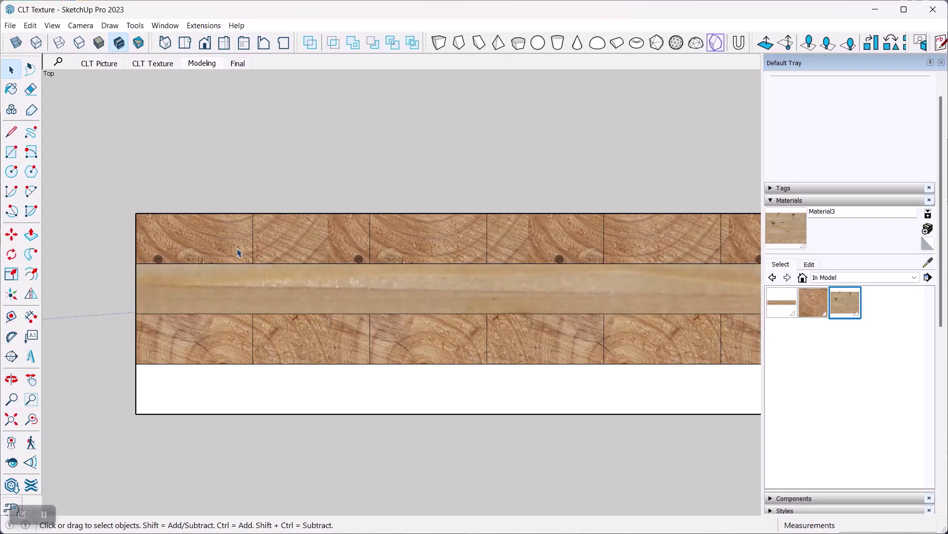
pyautogui.click(206, 242)
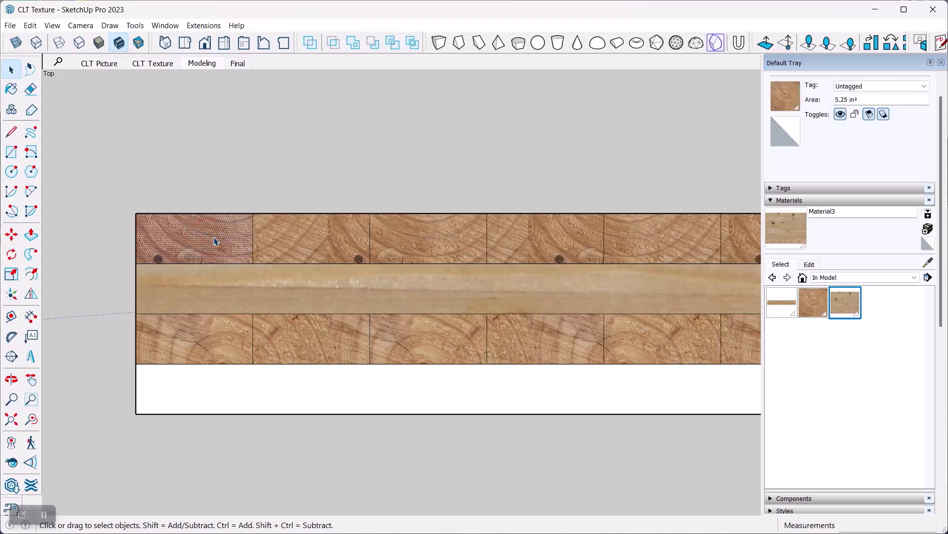
pyautogui.rightClick(174, 234)
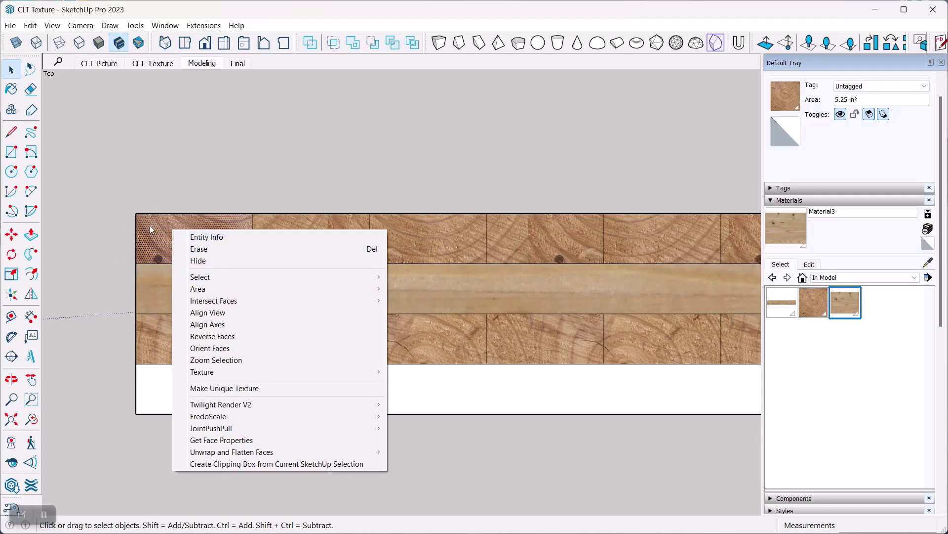
pyautogui.moveTo(225, 374)
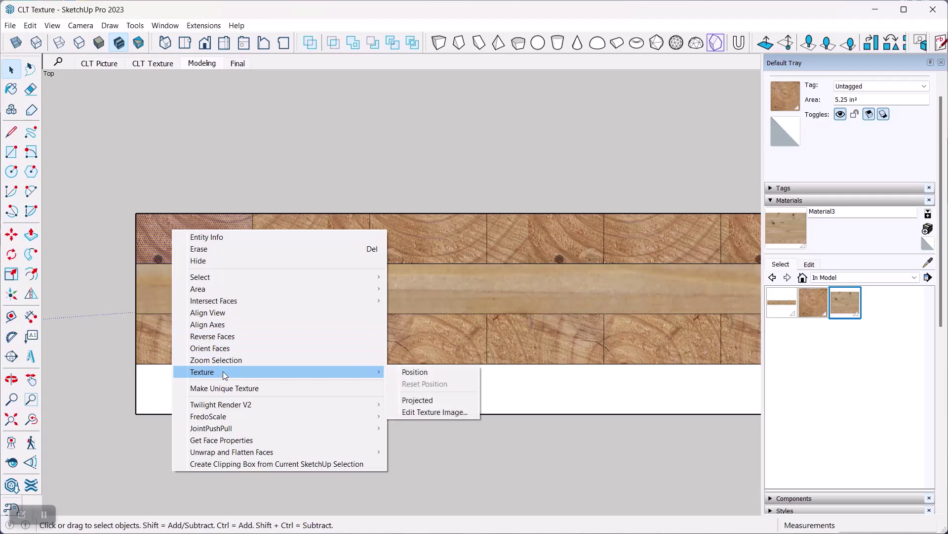
pyautogui.click(420, 374)
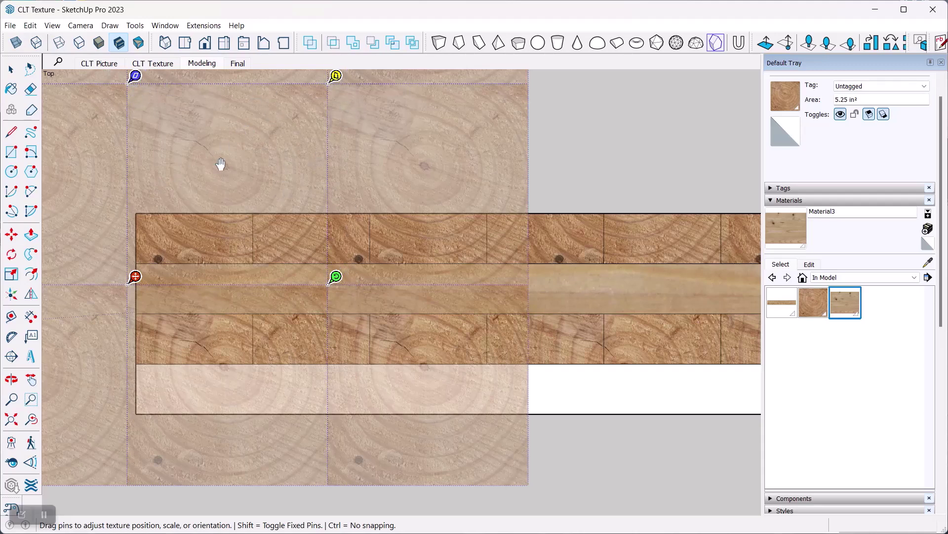
pyautogui.moveTo(252, 141); pyautogui.dragTo(252, 162)
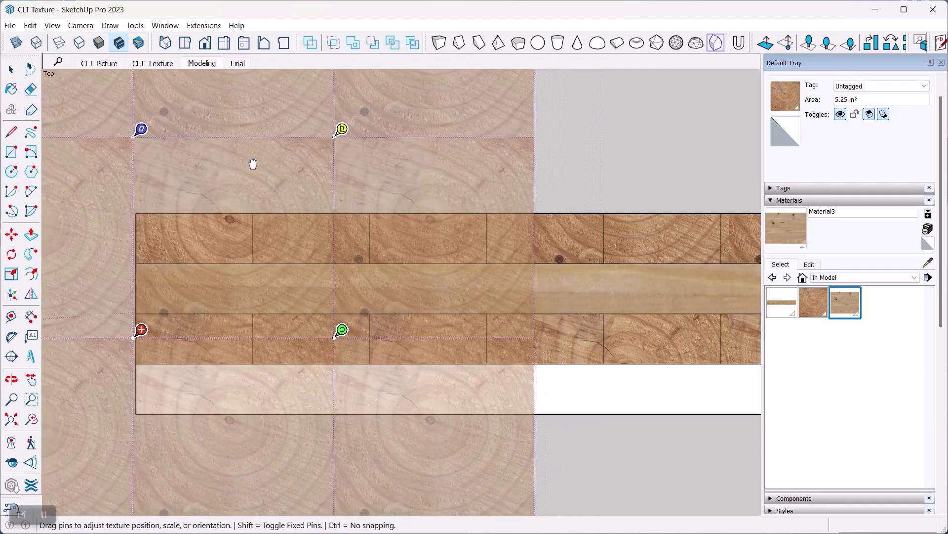
pyautogui.click(11, 69)
# - Reposition the end-grain texture on the second board of the uppermost row so it shows lower growth-ring arcs without the dark knot
pyautogui.rightClick(292, 245)
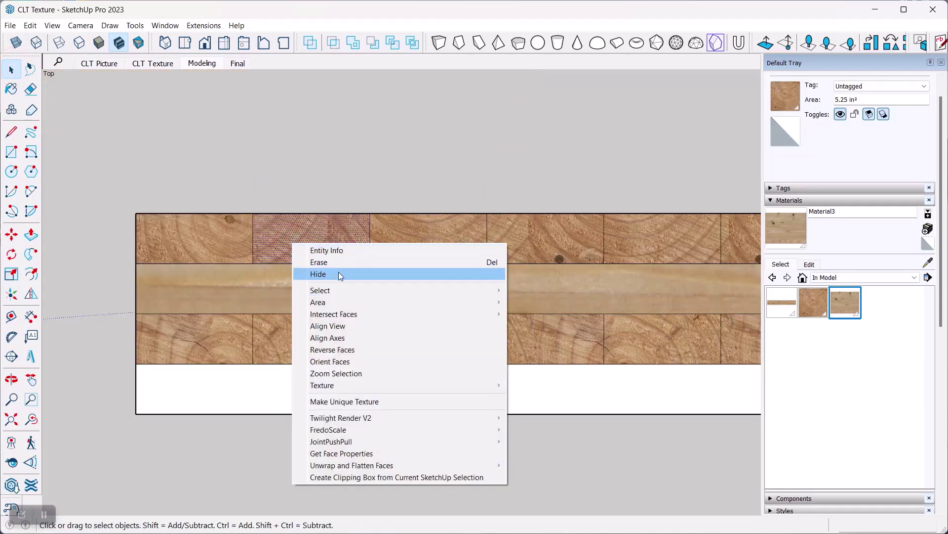
pyautogui.moveTo(413, 387)
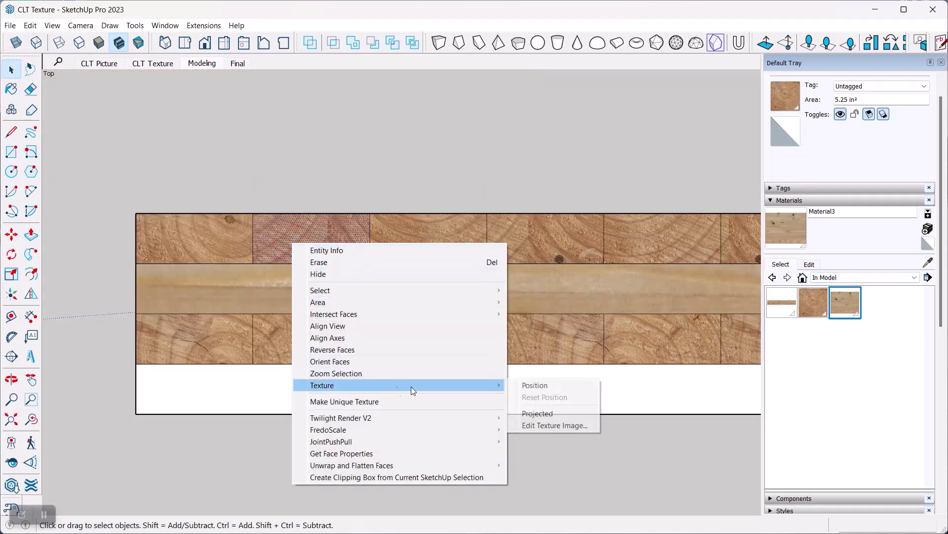
pyautogui.click(536, 386)
pyautogui.moveTo(317, 237); pyautogui.dragTo(396, 223)
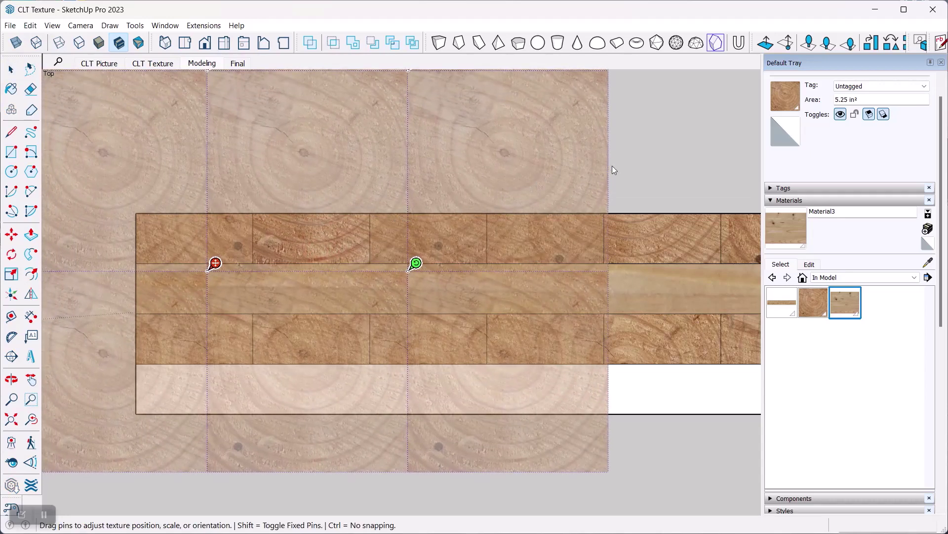
pyautogui.click(626, 153)
# - Reposition the end-grain texture on the fourth board of the uppermost row so the growth rings run diagonally across it
pyautogui.click(417, 247)
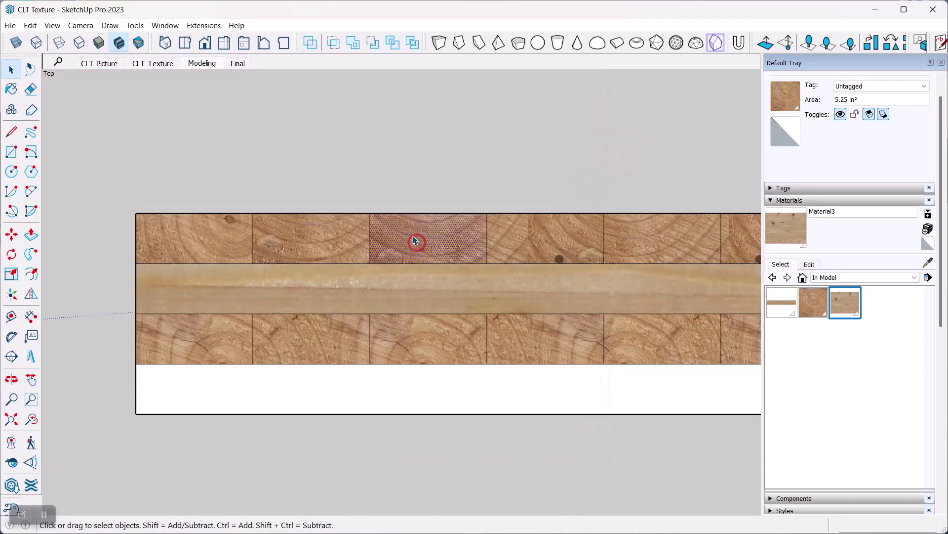
pyautogui.rightClick(528, 236)
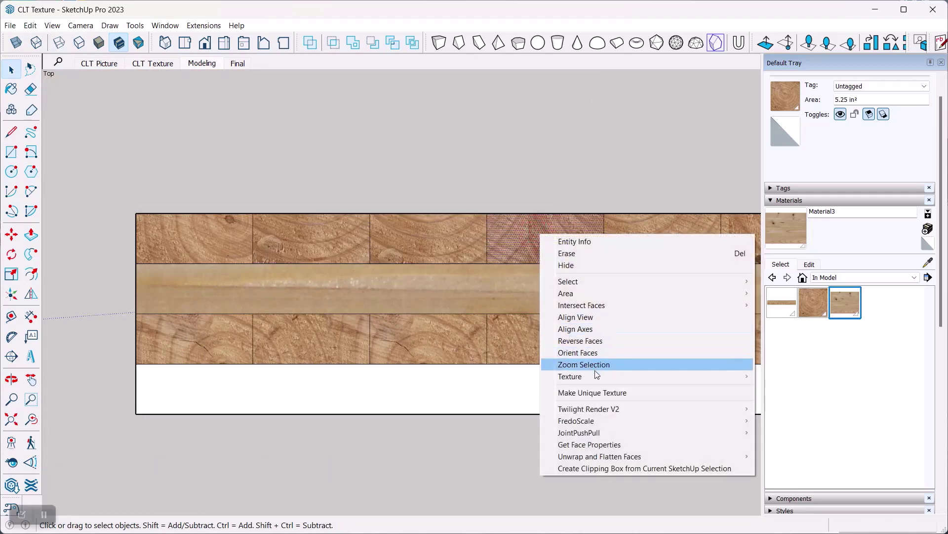
pyautogui.moveTo(600, 378)
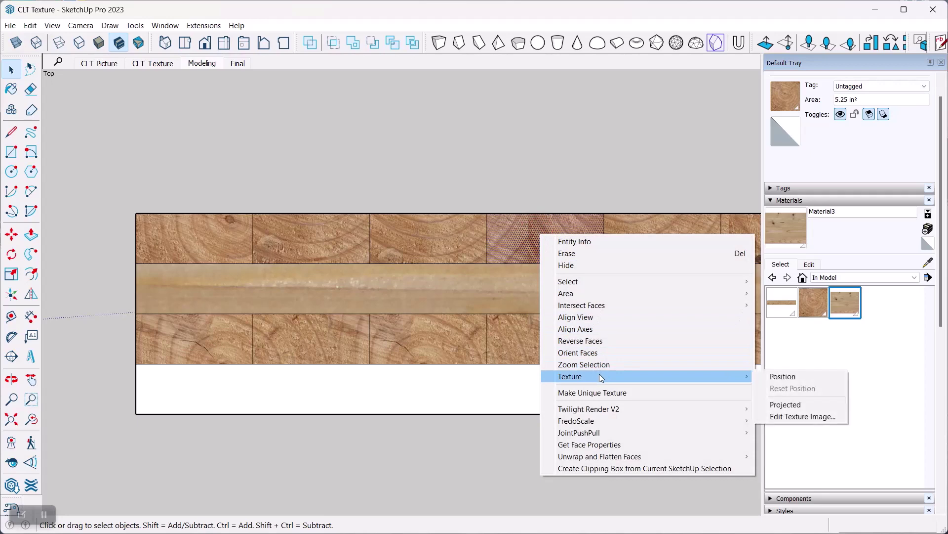
pyautogui.click(776, 379)
pyautogui.moveTo(509, 229); pyautogui.dragTo(603, 346)
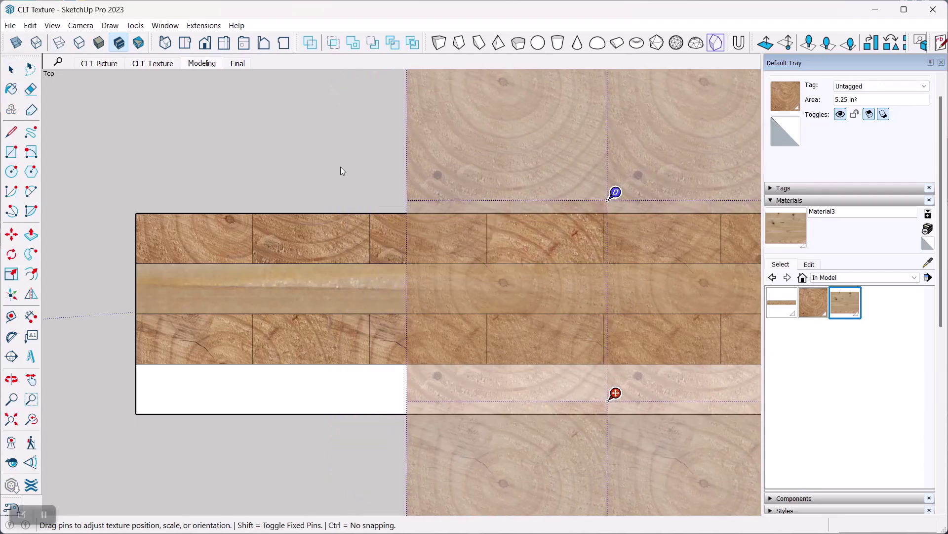
pyautogui.click(269, 148)
pyautogui.scroll(-1, 192, 201)
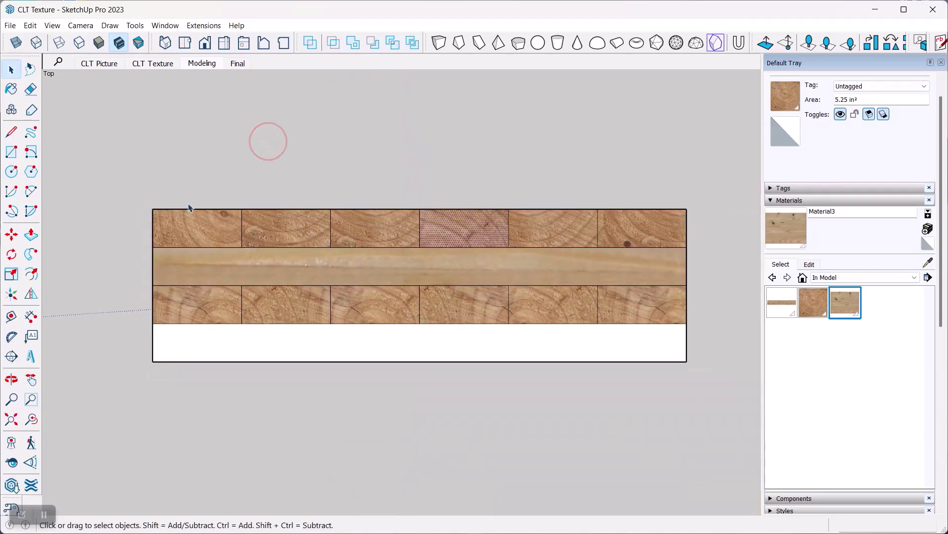
# - Align the view squarely to the face of the fifth board in the uppermost row
pyautogui.scroll(2, 152, 265)
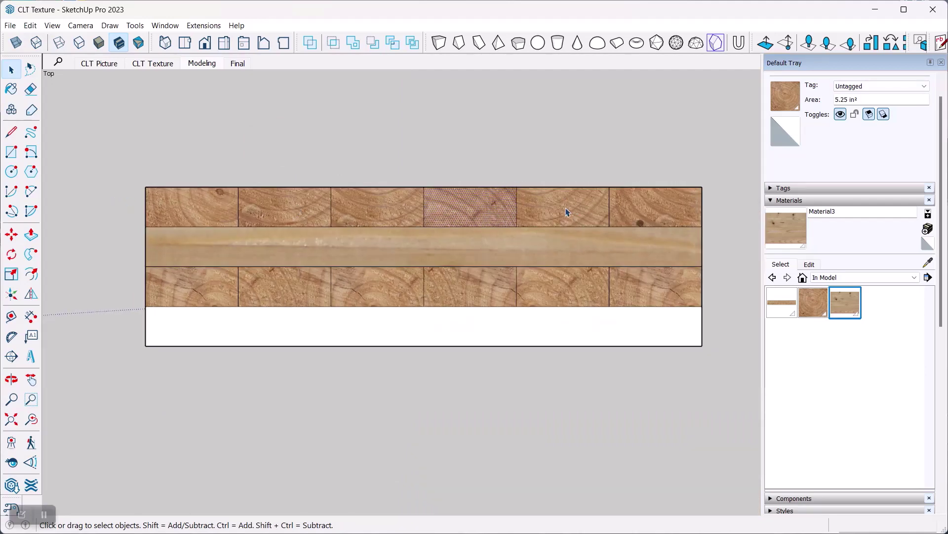
pyautogui.moveTo(553, 140); pyautogui.dragTo(525, 146, button='middle')
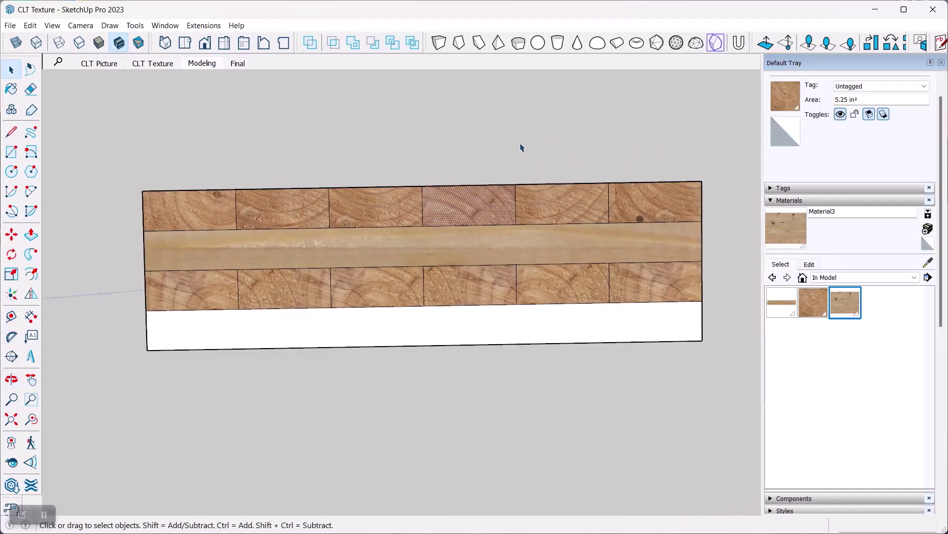
pyautogui.rightClick(554, 200)
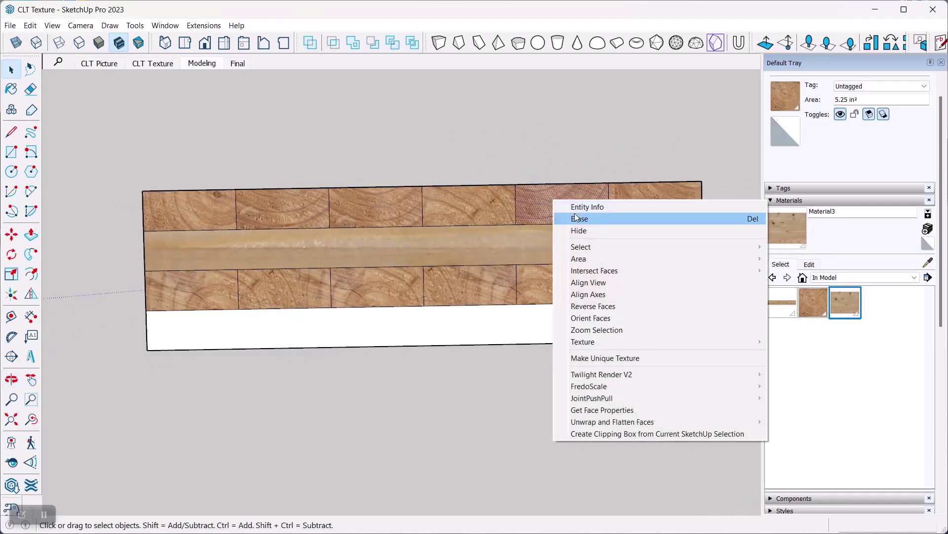
pyautogui.click(588, 282)
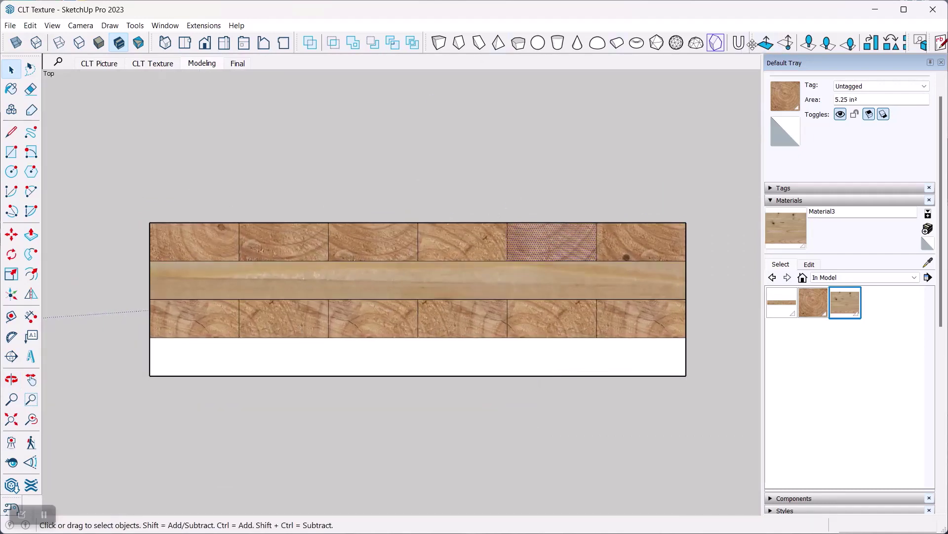
# - Randomize the end-grain texture positions on all six boards of the lower segmented row with Random Tools
pyautogui.moveTo(752, 45); pyautogui.dragTo(371, 129)
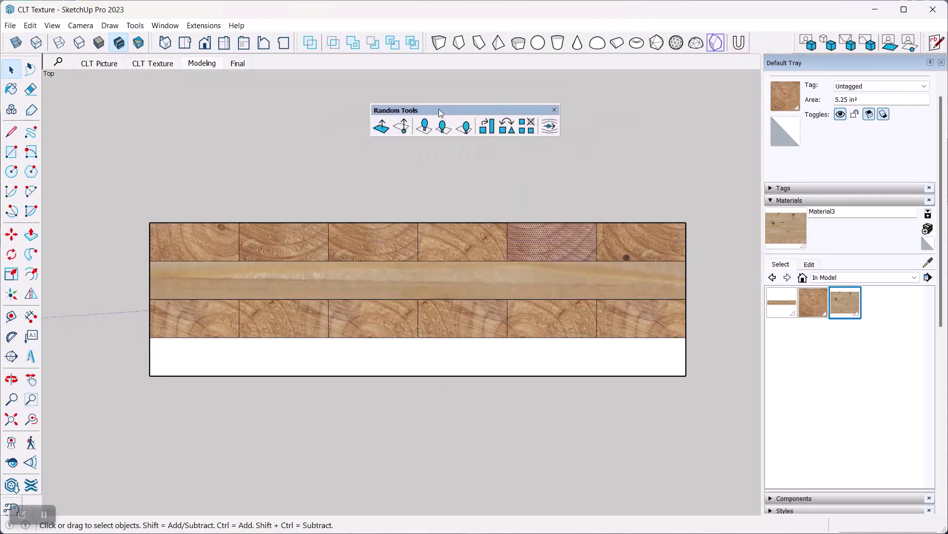
pyautogui.click(628, 245)
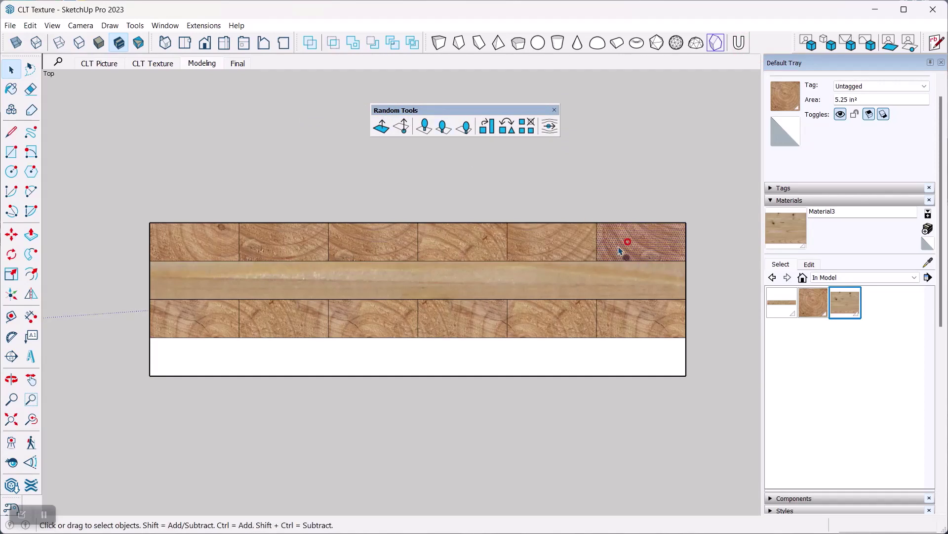
pyautogui.click(205, 319)
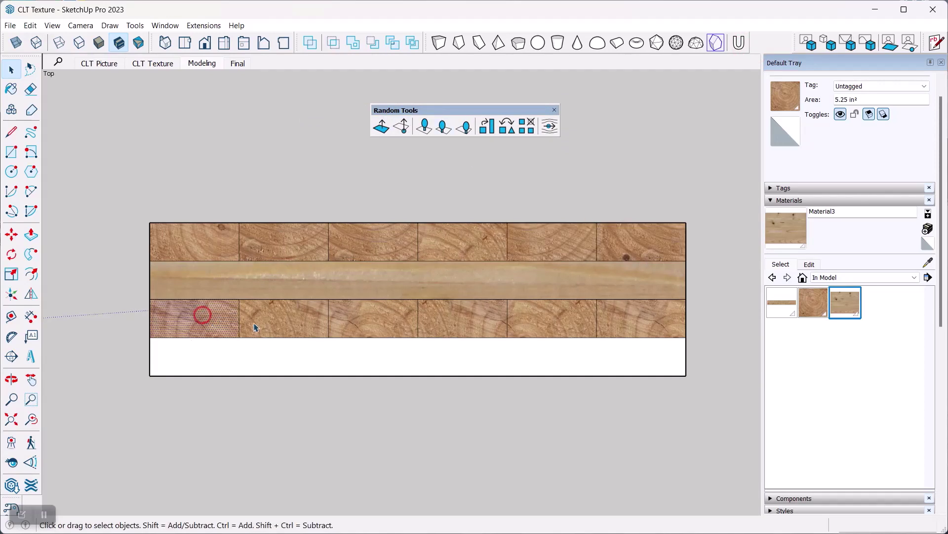
pyautogui.keyDown('shift'); pyautogui.click(273, 319); pyautogui.keyUp('shift')
pyautogui.keyDown('shift'); pyautogui.click(376, 320); pyautogui.keyUp('shift')
pyautogui.keyDown('shift'); pyautogui.click(451, 318); pyautogui.keyUp('shift')
pyautogui.keyDown('shift'); pyautogui.click(550, 318); pyautogui.keyUp('shift')
pyautogui.keyDown('shift'); pyautogui.click(643, 320); pyautogui.keyUp('shift')
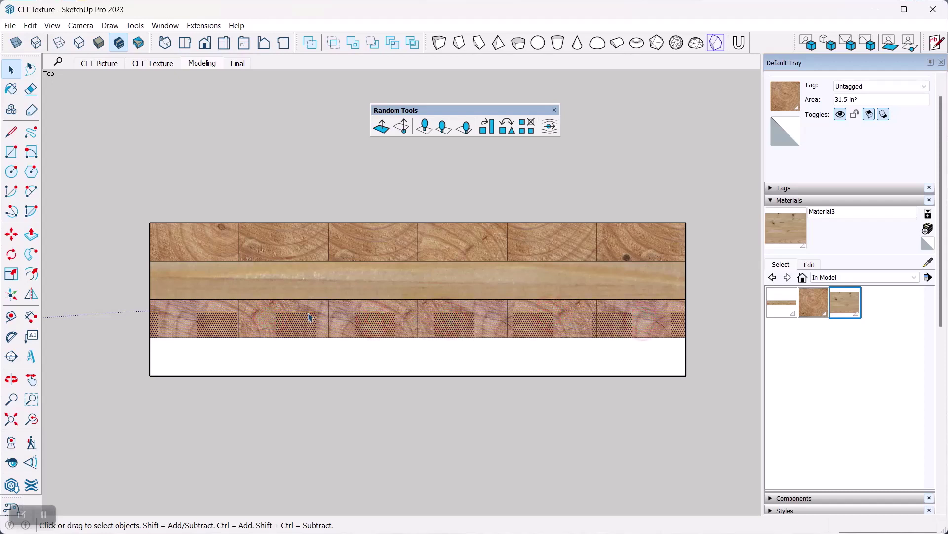
pyautogui.click(550, 127)
pyautogui.click(550, 127)
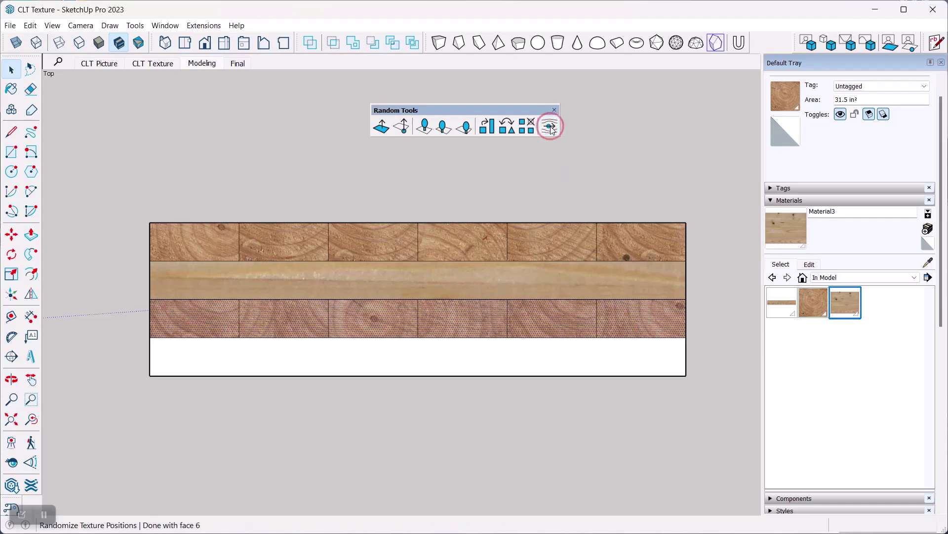
pyautogui.click(550, 127)
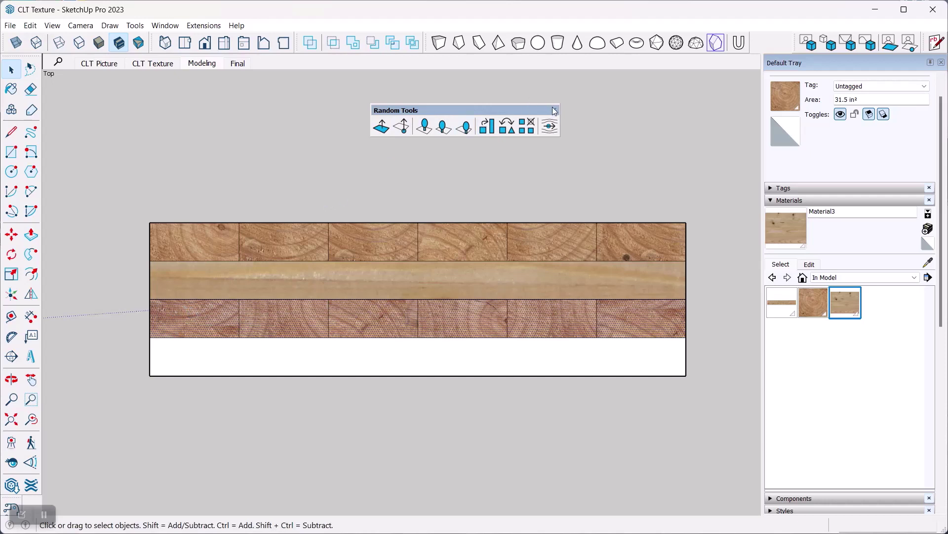
pyautogui.moveTo(520, 110); pyautogui.dragTo(634, 93)
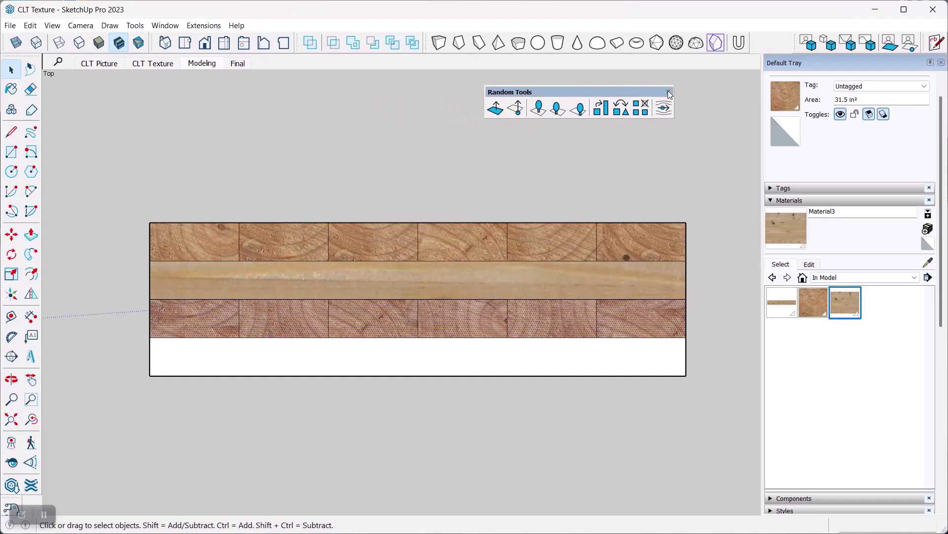
pyautogui.moveTo(562, 91); pyautogui.dragTo(771, 43)
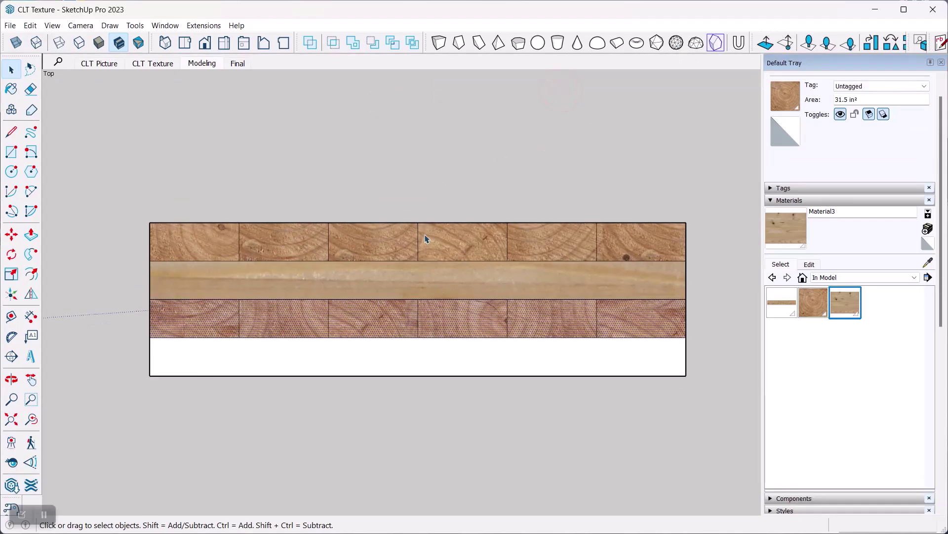
# - Reposition the end-grain texture on the sixth board of the uppermost row so the dark knot sits near its lower-left corner
pyautogui.scroll(2, 474, 237)
pyautogui.scroll(-2, 379, 235)
pyautogui.scroll(2, 614, 260)
pyautogui.scroll(1, 614, 260)
pyautogui.click(607, 245)
pyautogui.rightClick(607, 245)
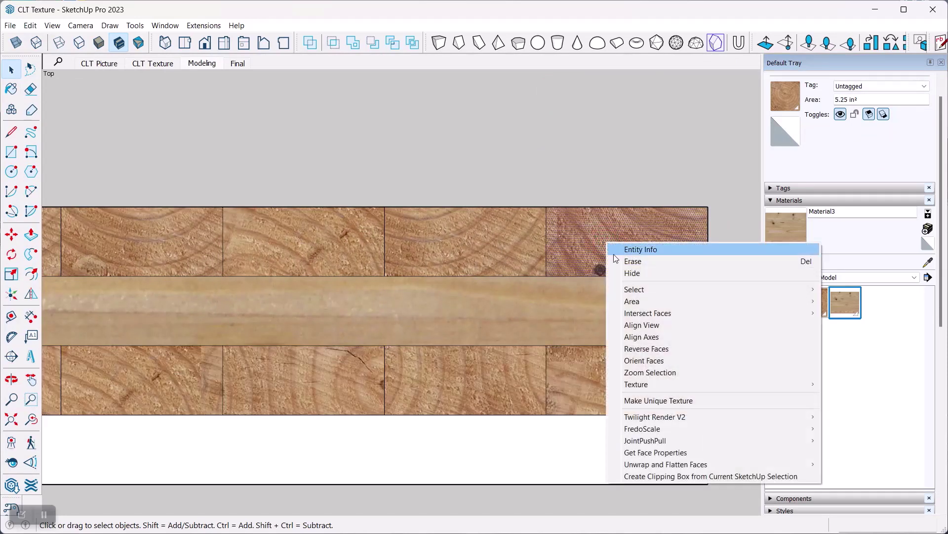
pyautogui.moveTo(649, 385)
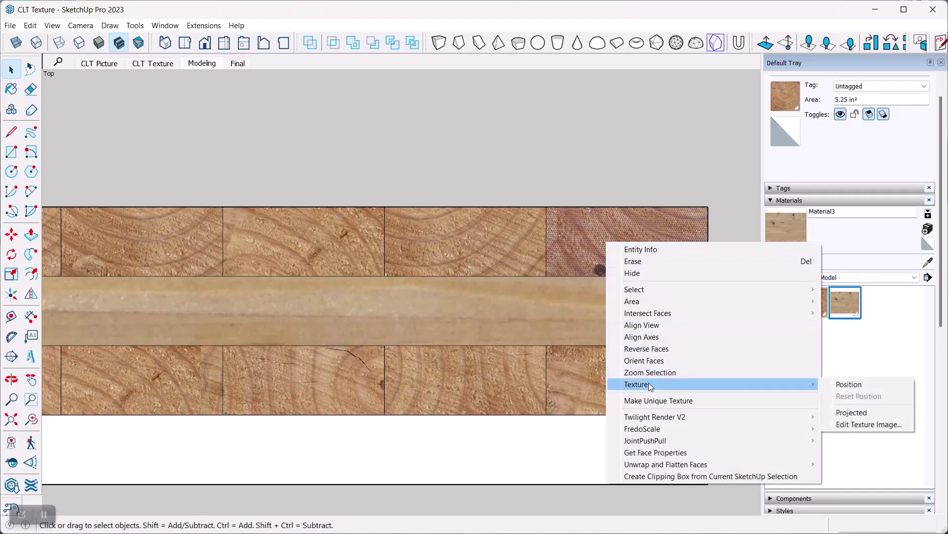
pyautogui.click(849, 384)
pyautogui.moveTo(607, 237); pyautogui.dragTo(576, 232)
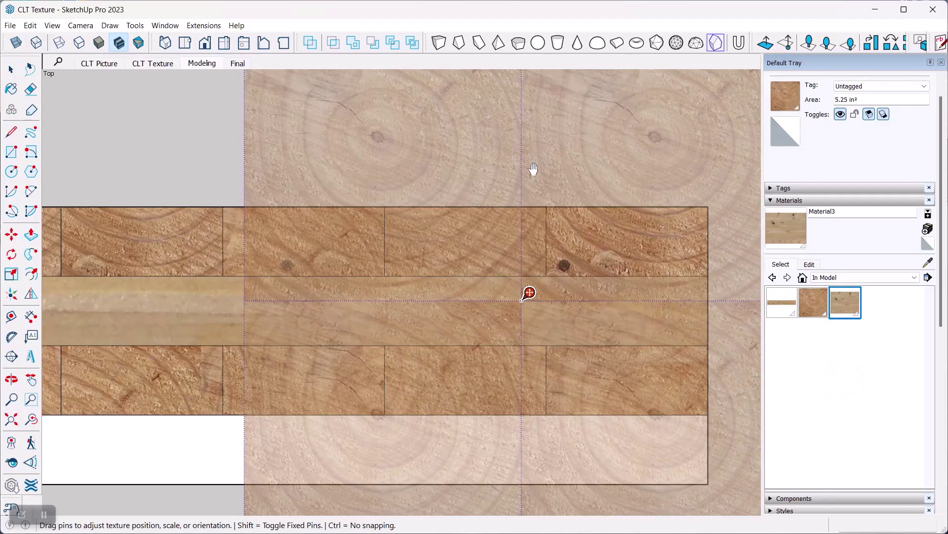
pyautogui.press('space')
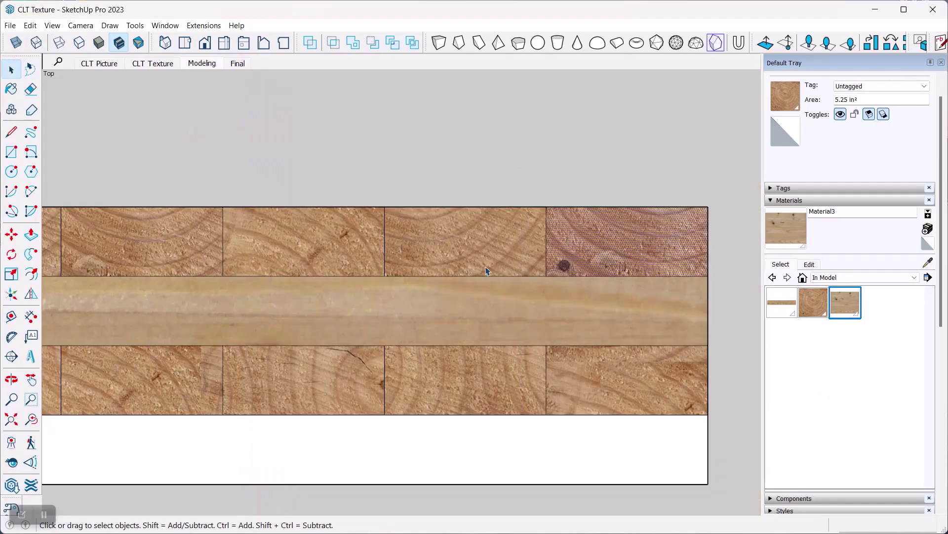
# - Reposition the end-grain texture on the fifth board of the lower row so the ring centre sits near its upper edge
pyautogui.rightClick(644, 378)
pyautogui.click(593, 277)
pyautogui.scroll(3, 582, 250)
pyautogui.press('Return')
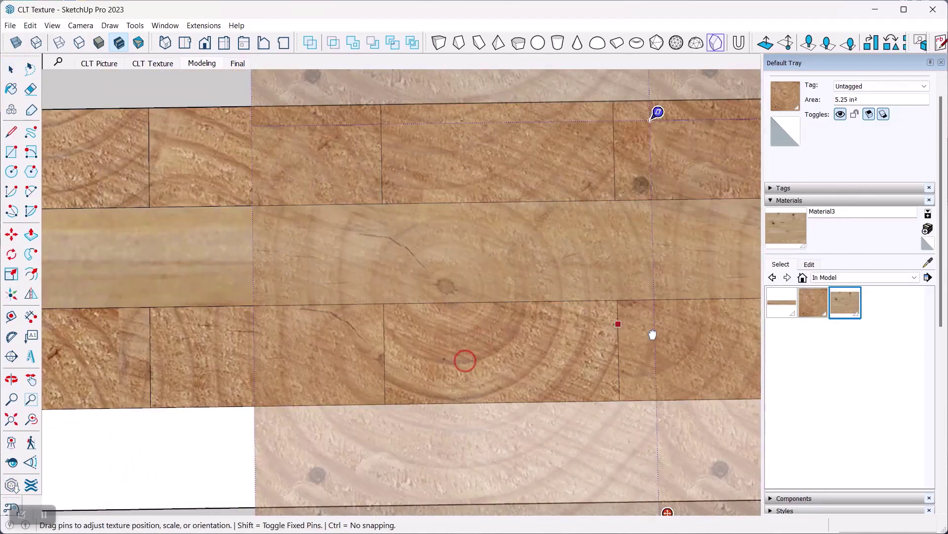
pyautogui.scroll(-5, 415, 339)
pyautogui.scroll(5, 345, 307)
# - Reposition the end-grain texture on other boards of the lower row, bringing ring centres into the second and sixth boards
pyautogui.rightClick(345, 306)
pyautogui.click(453, 451)
pyautogui.rightClick(222, 302)
pyautogui.click(331, 447)
pyautogui.rightClick(433, 303)
pyautogui.click(542, 447)
pyautogui.rightClick(348, 312)
pyautogui.click(349, 312)
pyautogui.scroll(-5, 346, 316)
pyautogui.rightClick(289, 248)
pyautogui.click(346, 334)
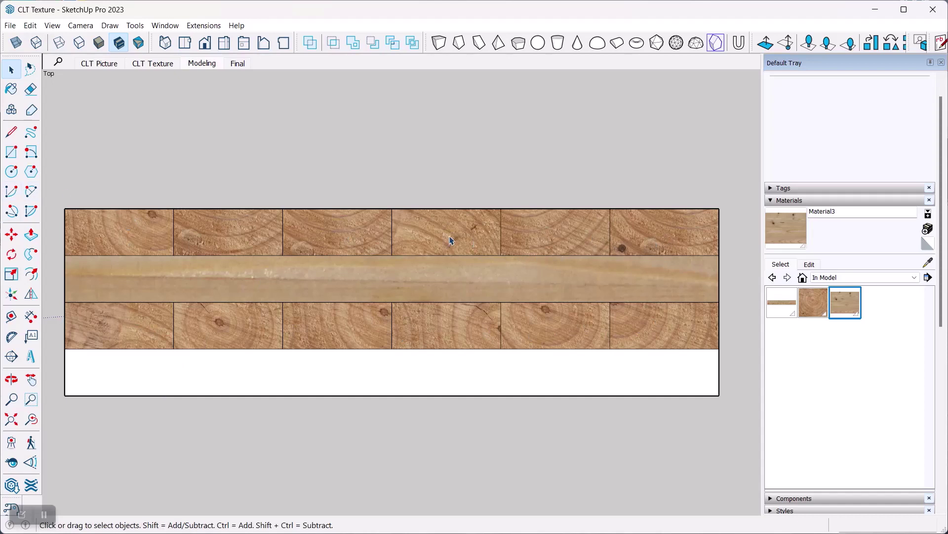
pyautogui.click(152, 276)
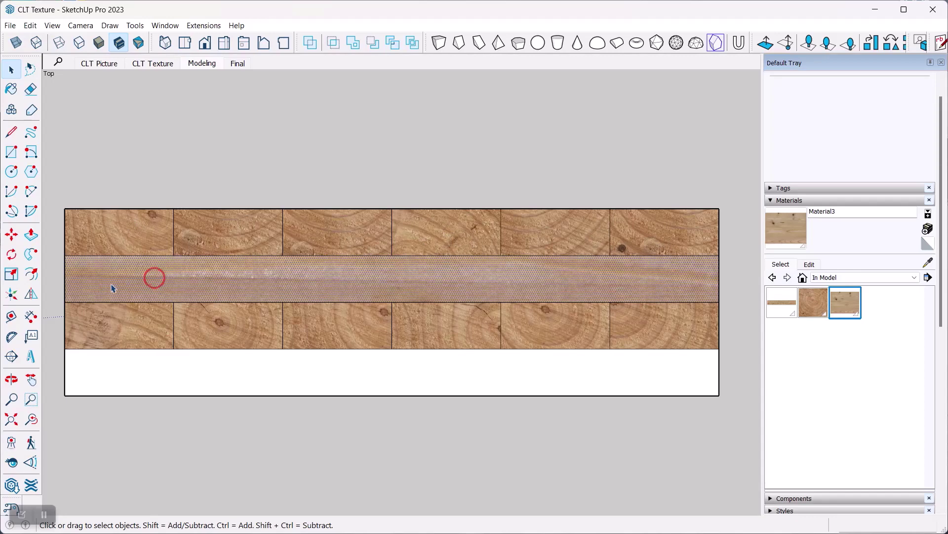
pyautogui.click(229, 143)
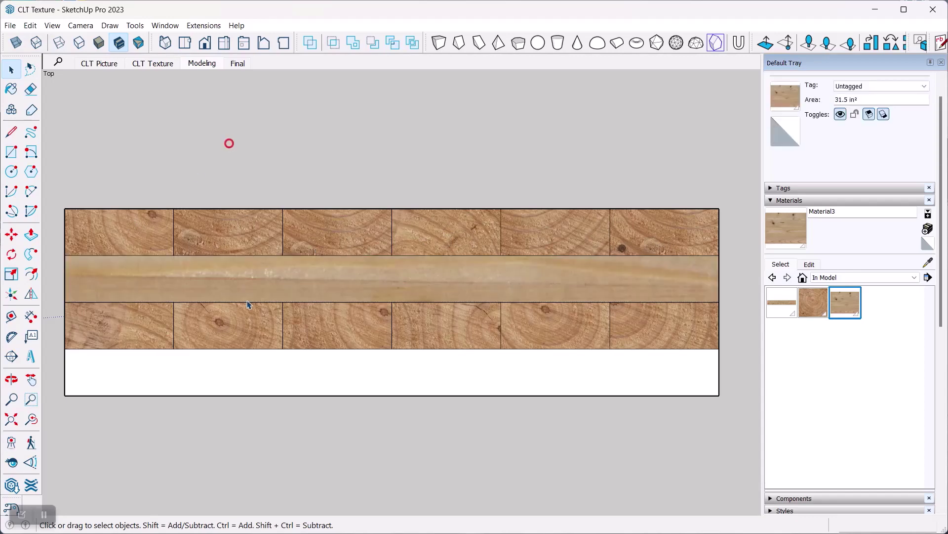
pyautogui.click(485, 285)
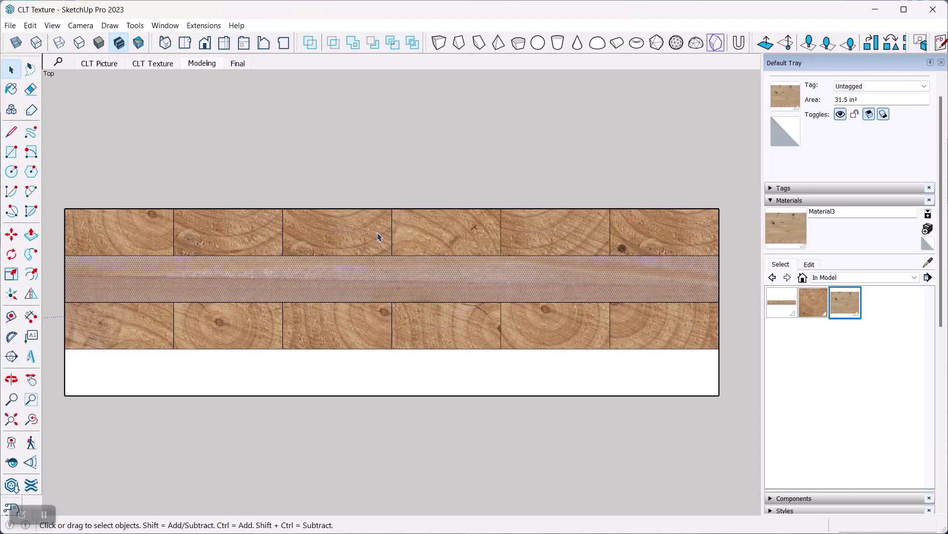
pyautogui.click(321, 165)
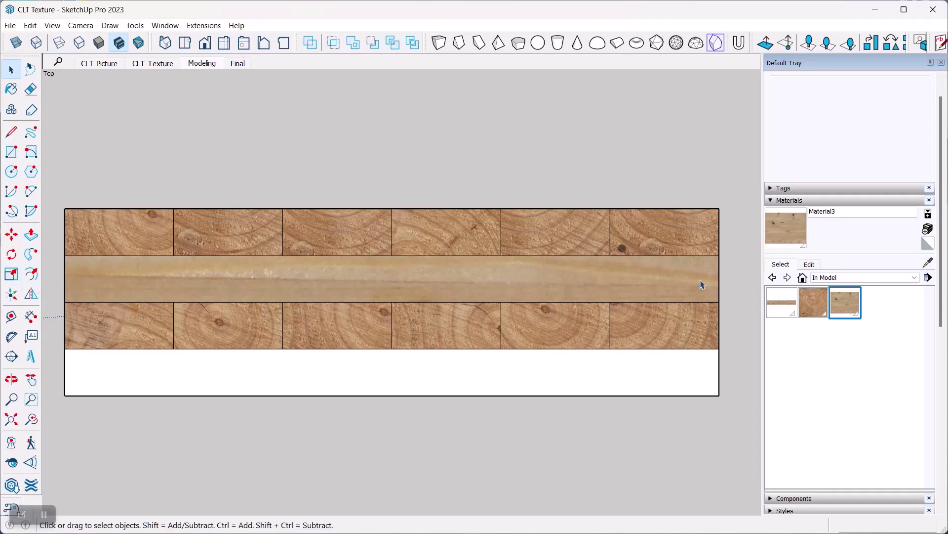
# - Split the long-grain strip into two equal halves with a line across its midpoint
pyautogui.click(333, 282)
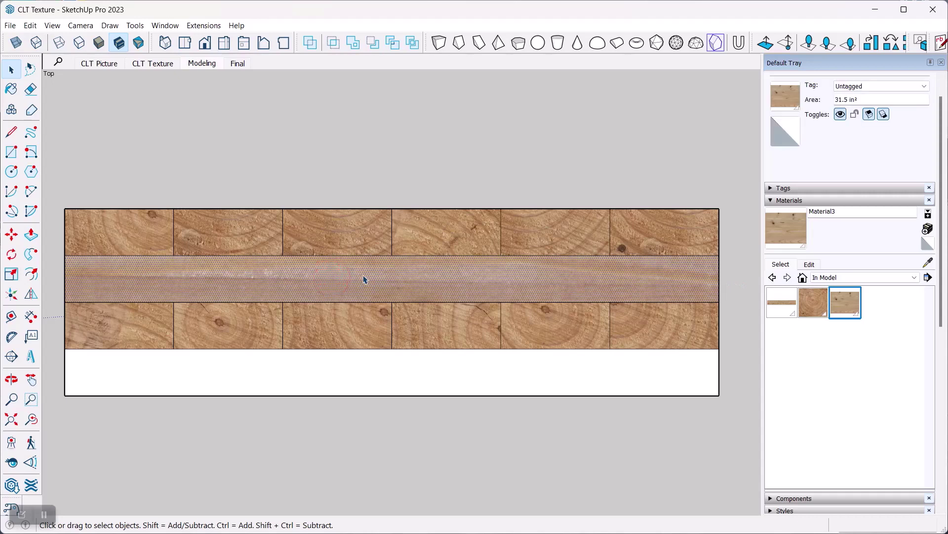
pyautogui.scroll(-1, 505, 152)
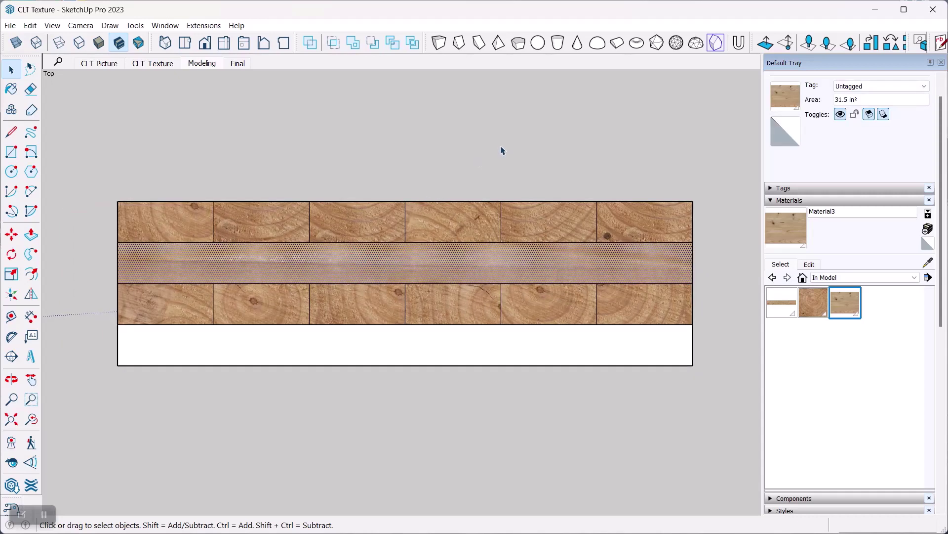
pyautogui.press('l')
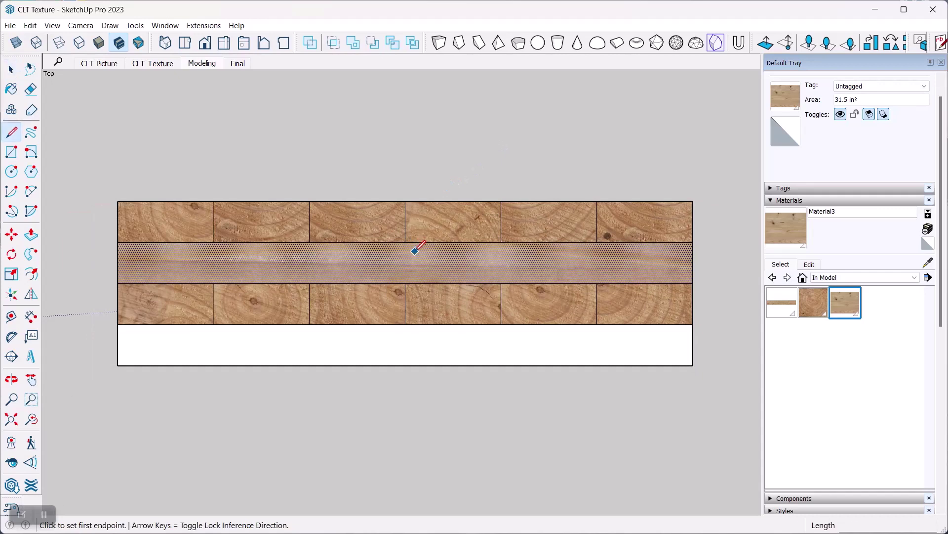
pyautogui.click(406, 242)
pyautogui.click(406, 283)
pyautogui.press('space')
pyautogui.click(423, 164)
# - Delete the right half of the long-grain strip
pyautogui.click(339, 267)
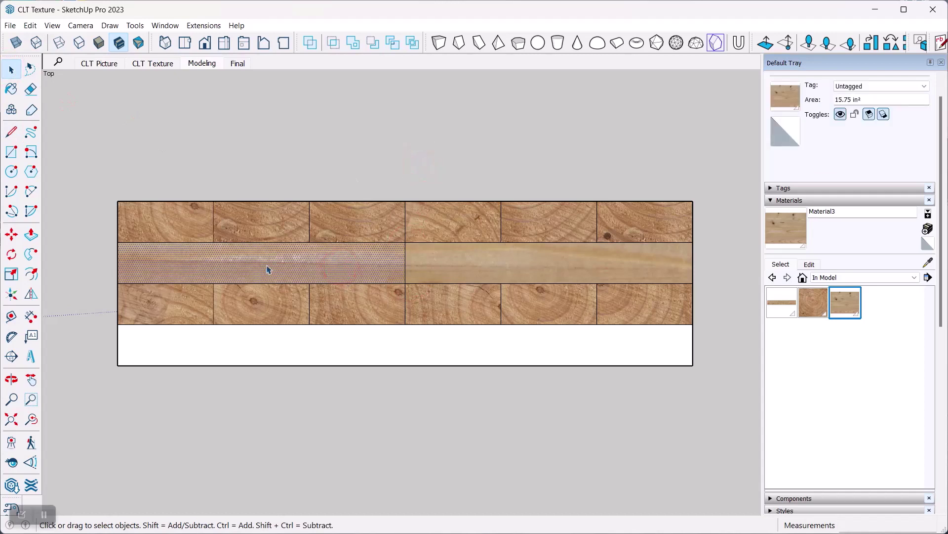
pyautogui.click(443, 257)
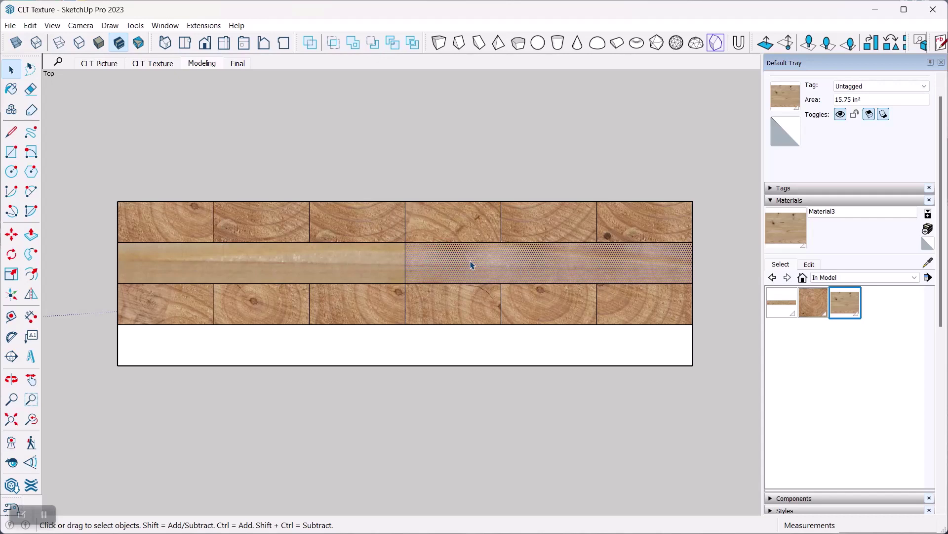
pyautogui.press('Delete')
# - Copy the remaining half of the long-grain strip about 5 15/16" straight down into the free space below the panel
pyautogui.click(256, 267)
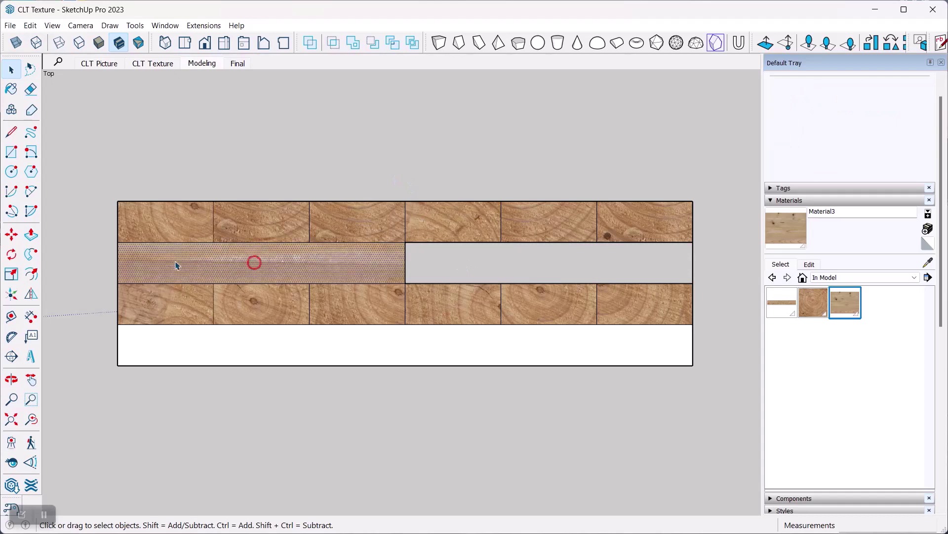
pyautogui.press('m')
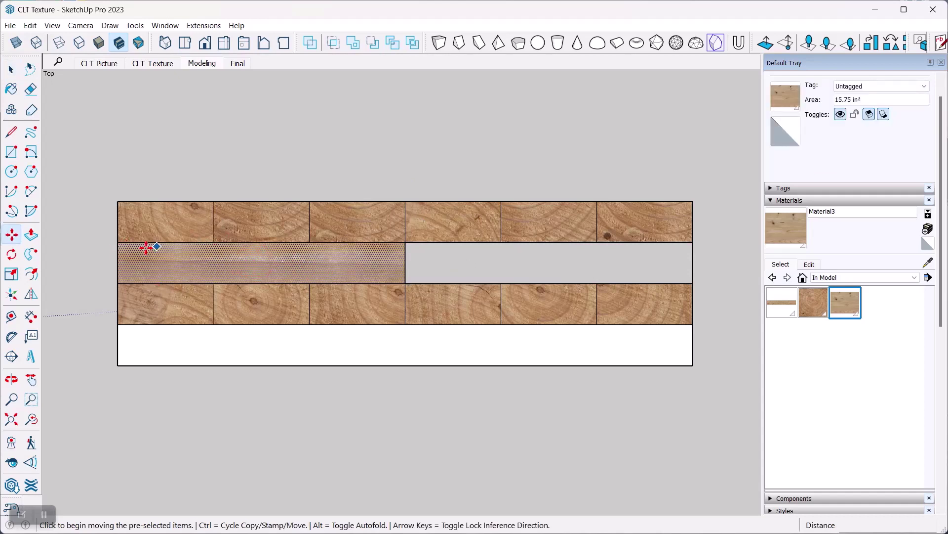
pyautogui.click(119, 242)
pyautogui.press('ctrl')
pyautogui.click(121, 405)
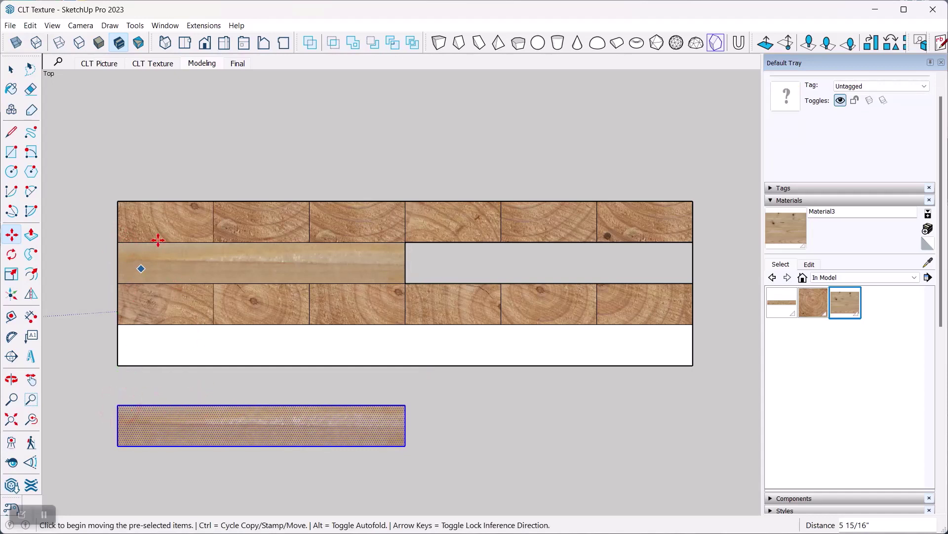
# - Mirror the copied long-grain half strip lengthwise about its right end with a red-axis scale of -1
pyautogui.press('s')
pyautogui.click(117, 425)
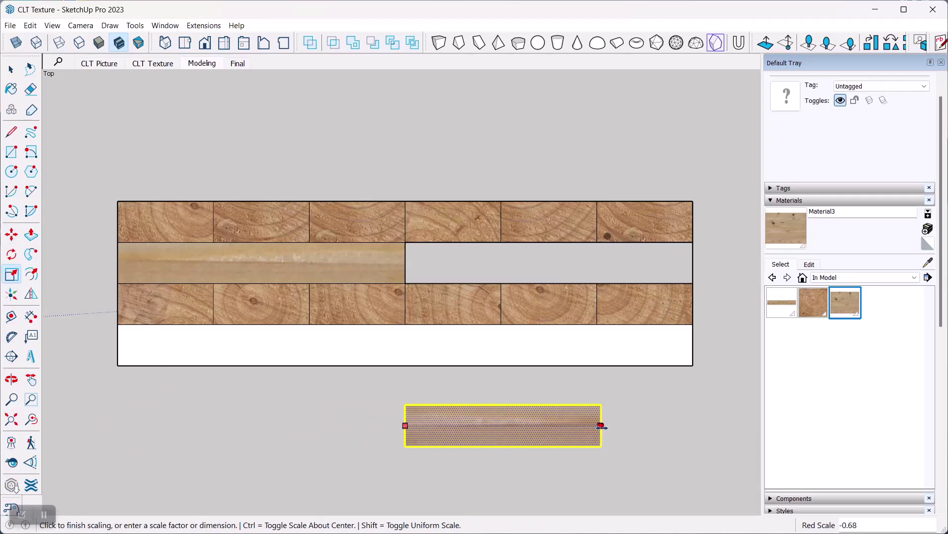
pyautogui.click(600, 426)
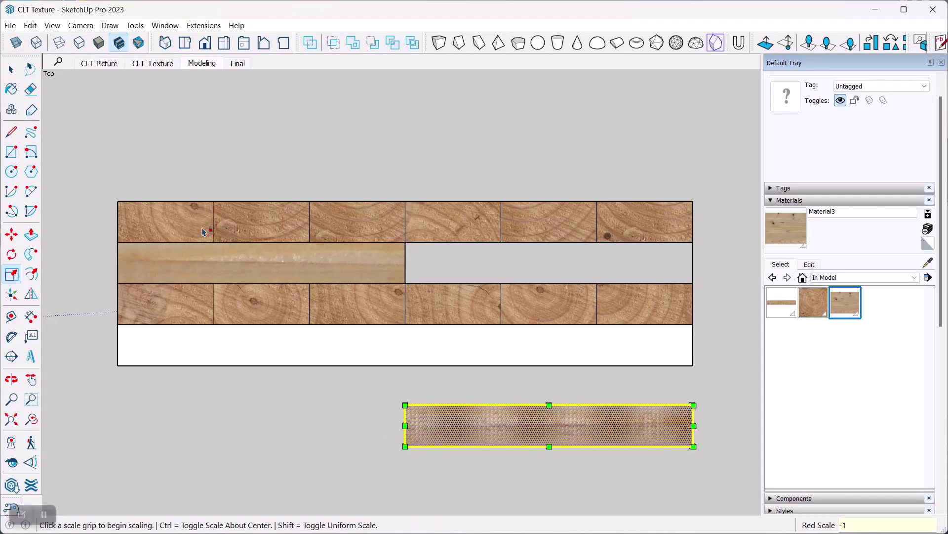
pyautogui.click(11, 71)
pyautogui.click(11, 70)
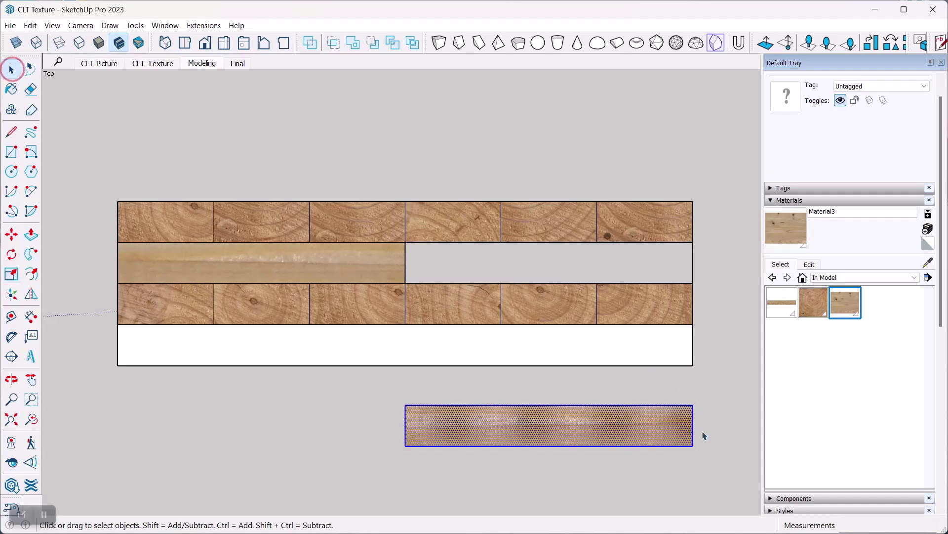
# - Move the mirrored half strip straight up into the empty right half of the panel's second layer
pyautogui.press('m')
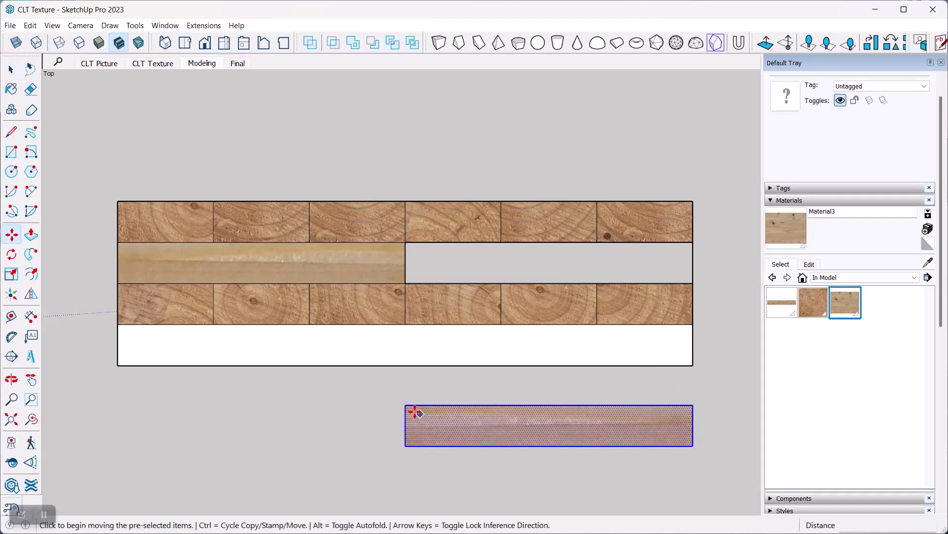
pyautogui.click(405, 406)
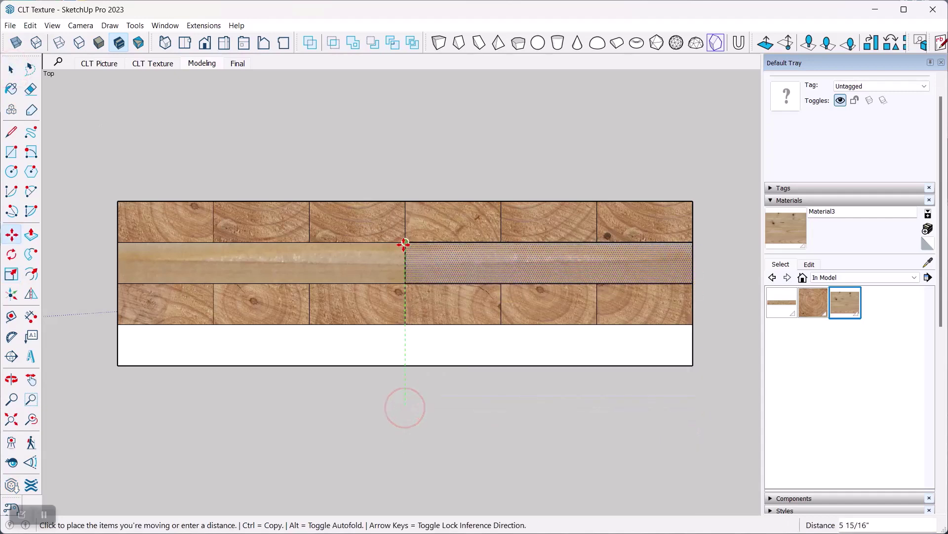
pyautogui.click(405, 243)
pyautogui.click(11, 69)
pyautogui.click(515, 171)
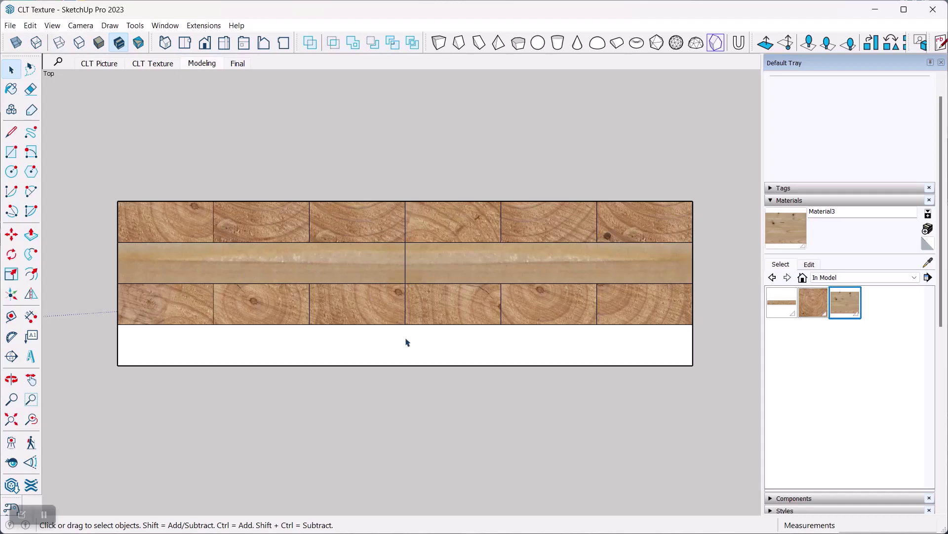
# - Split the blank bottom layer into two halves with a vertical 1 1/2" line at its midpoint
pyautogui.press('l')
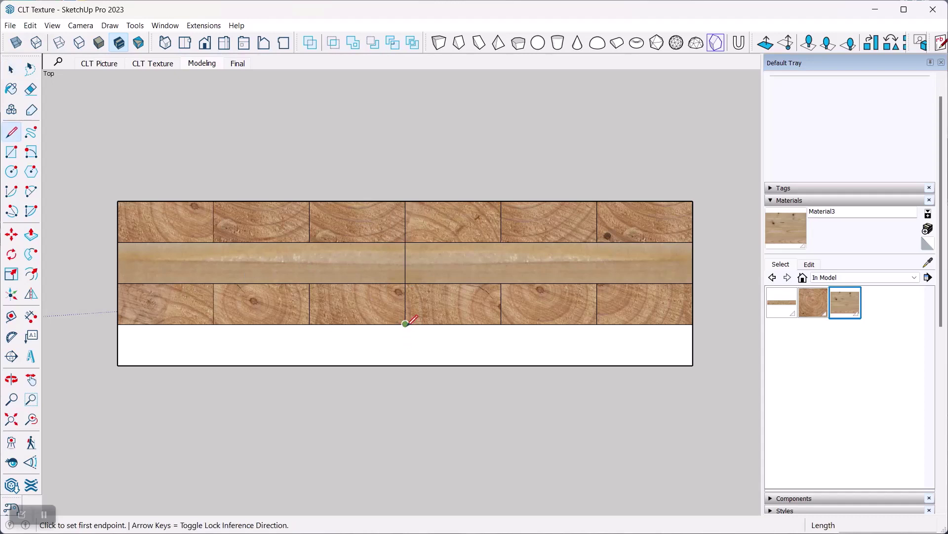
pyautogui.click(405, 324)
pyautogui.click(405, 364)
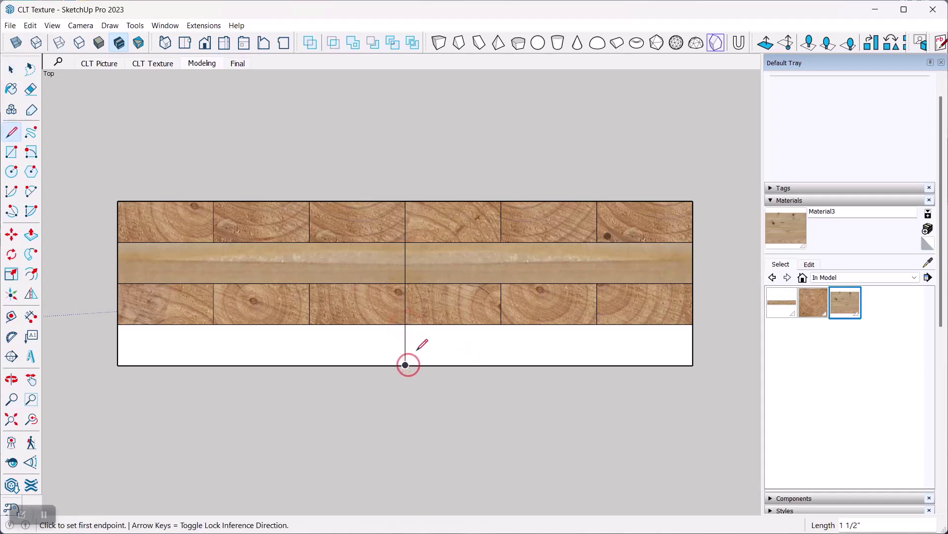
pyautogui.press('space')
# - Paint the left half of the bottom layer with the long-grain wood material Material3
pyautogui.press('b')
pyautogui.click(297, 346)
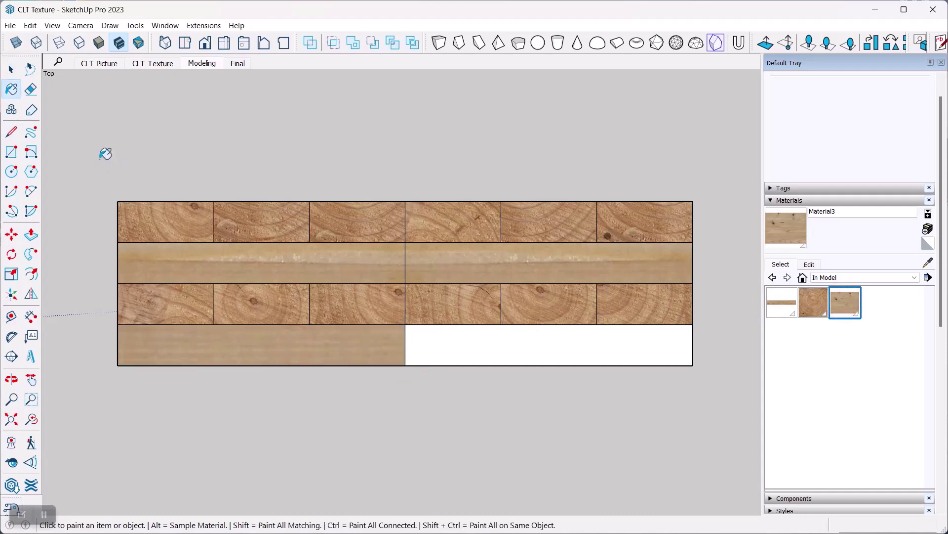
pyautogui.click(12, 69)
# - Reposition the wood texture on the bottom layer's left half, shifting it left and slightly upward
pyautogui.rightClick(286, 349)
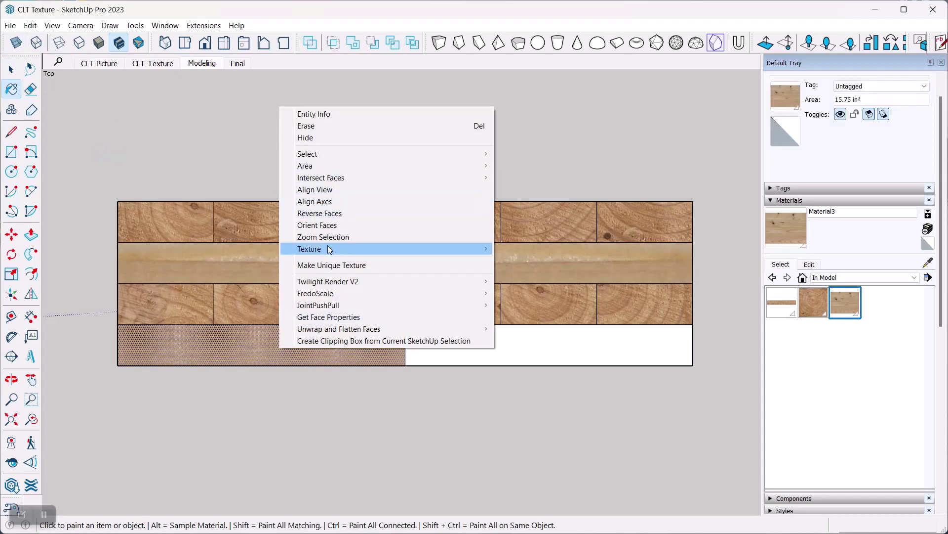
pyautogui.moveTo(389, 249)
pyautogui.click(517, 249)
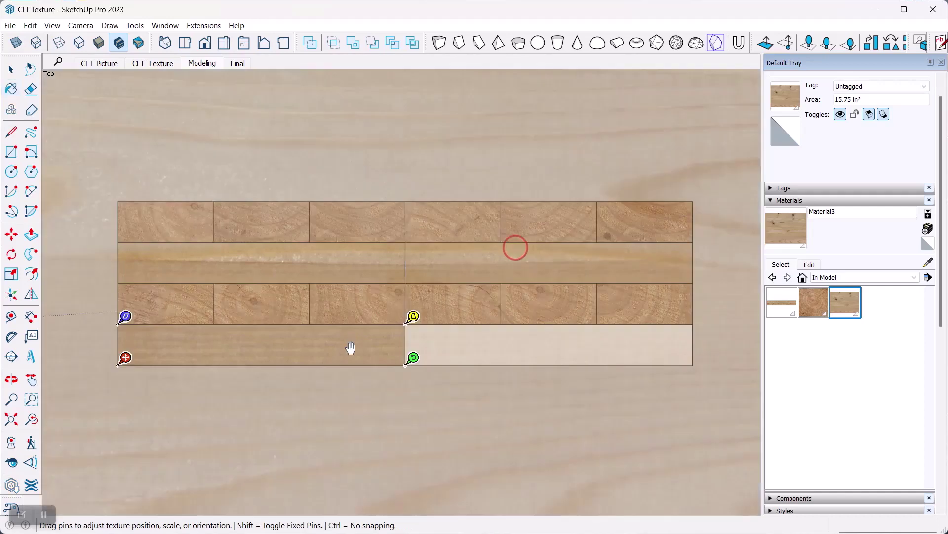
pyautogui.moveTo(350, 344); pyautogui.dragTo(254, 331)
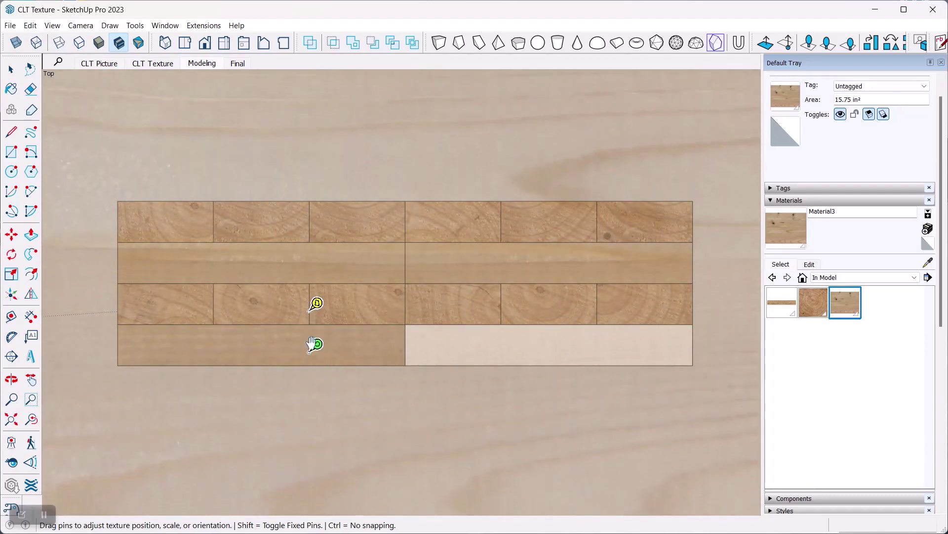
pyautogui.click(11, 70)
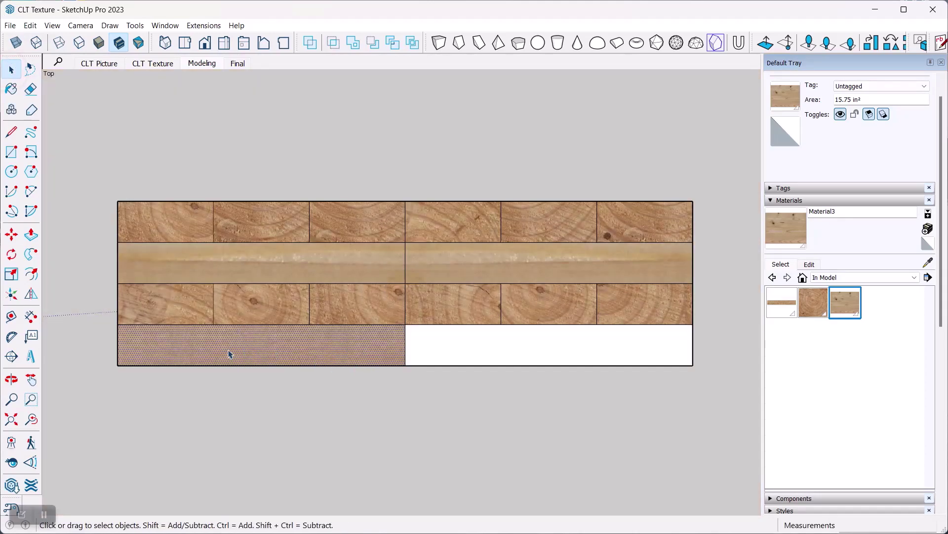
# - Delete the bottom layer's blank right half and copy its textured left half about 3 3/16" straight down
pyautogui.click(459, 353)
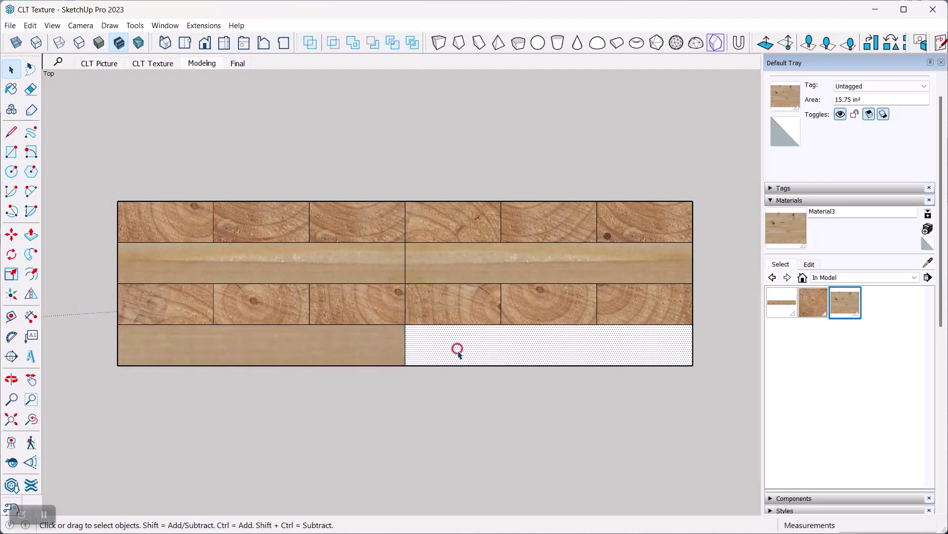
pyautogui.press('Delete')
pyautogui.click(317, 354)
pyautogui.press('m')
pyautogui.click(119, 324)
pyautogui.click(117, 411)
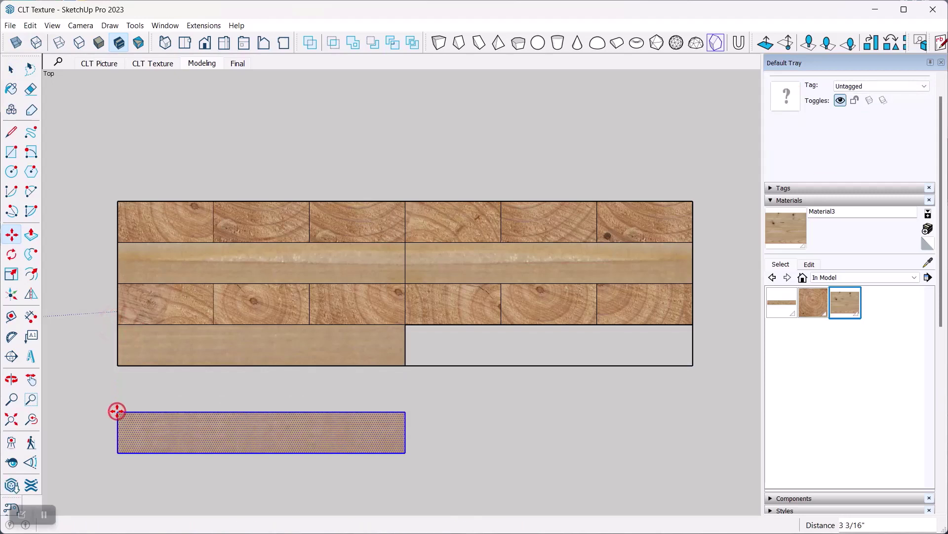
# - Flip the copied bottom-layer half to the right by scaling it -1 along its length
pyautogui.press('s')
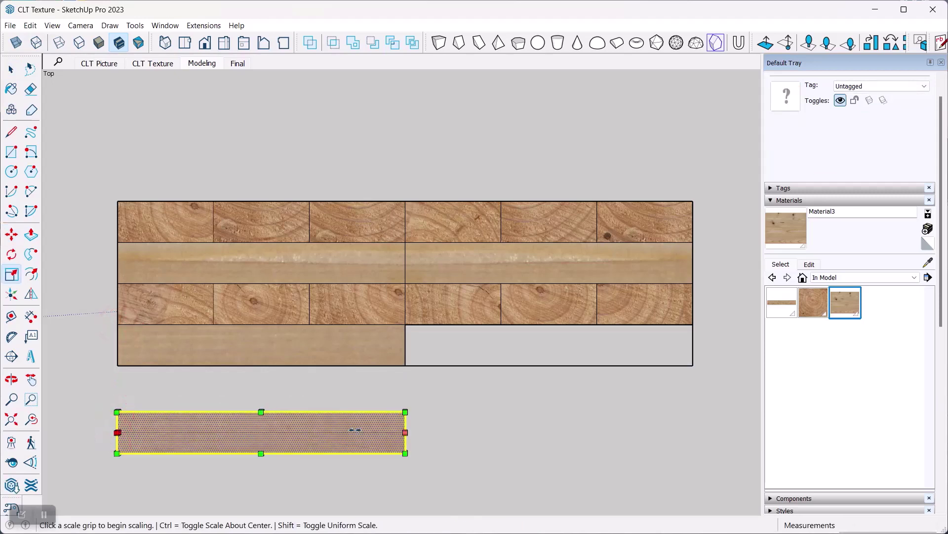
pyautogui.click(118, 432)
pyautogui.write('-1')
pyautogui.press('Return')
# - Move the mirrored copy 3 3/16" straight up into the empty right half of the bottom layer
pyautogui.press('m')
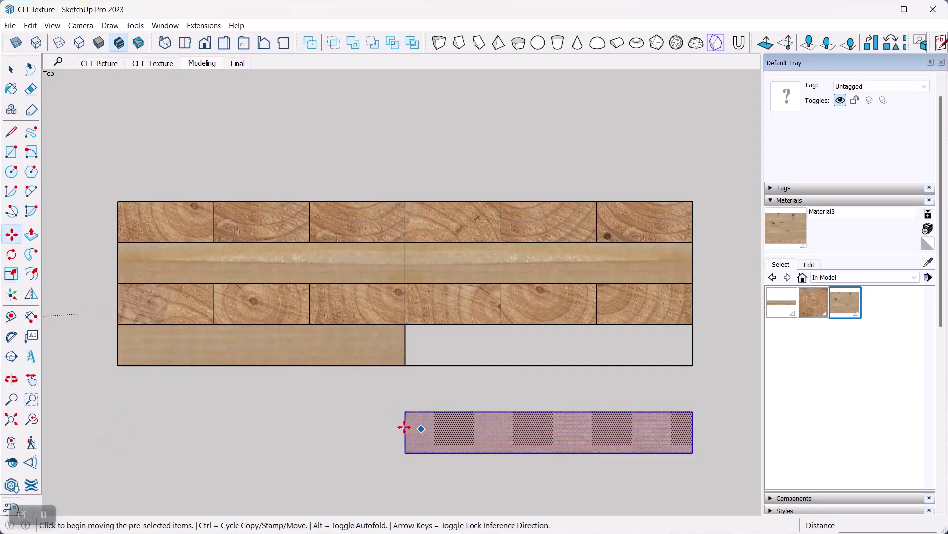
pyautogui.moveTo(405, 413); pyautogui.dragTo(405, 324)
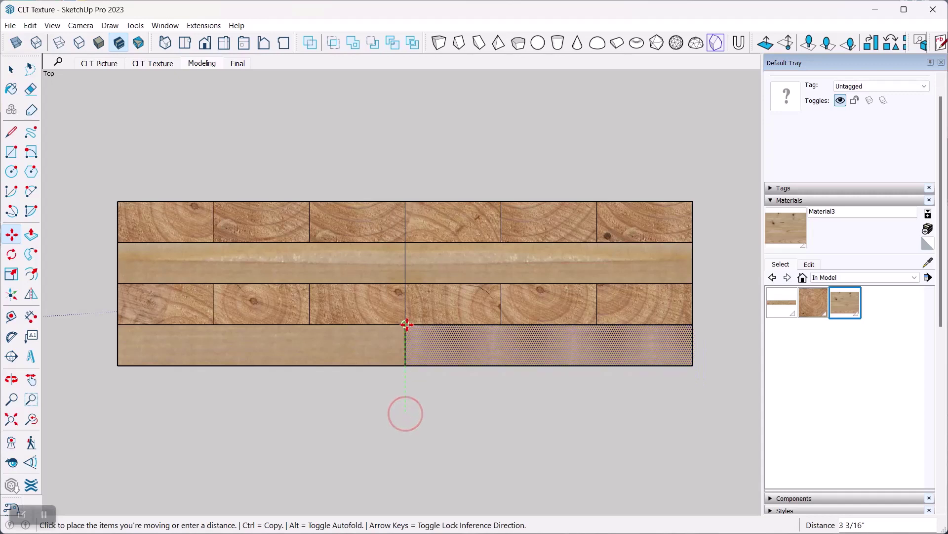
pyautogui.press('space')
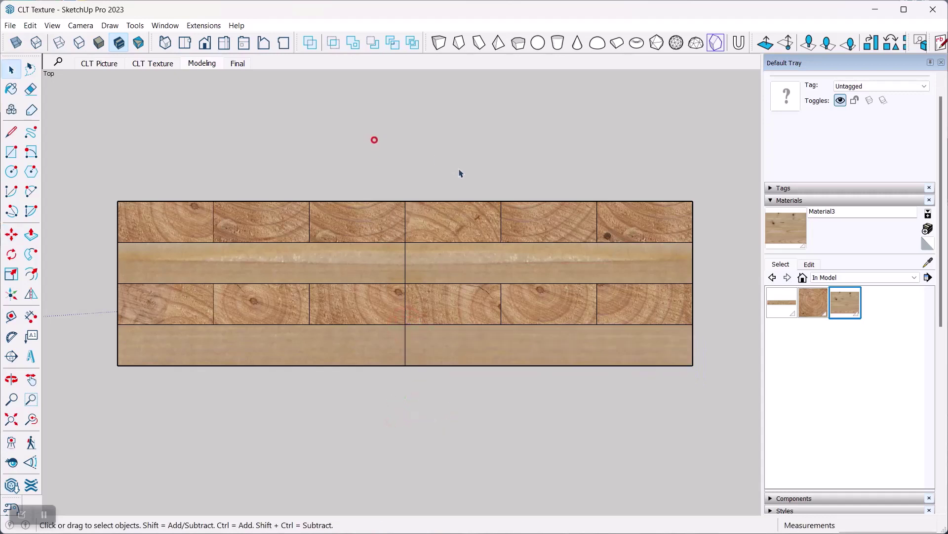
pyautogui.click(374, 140)
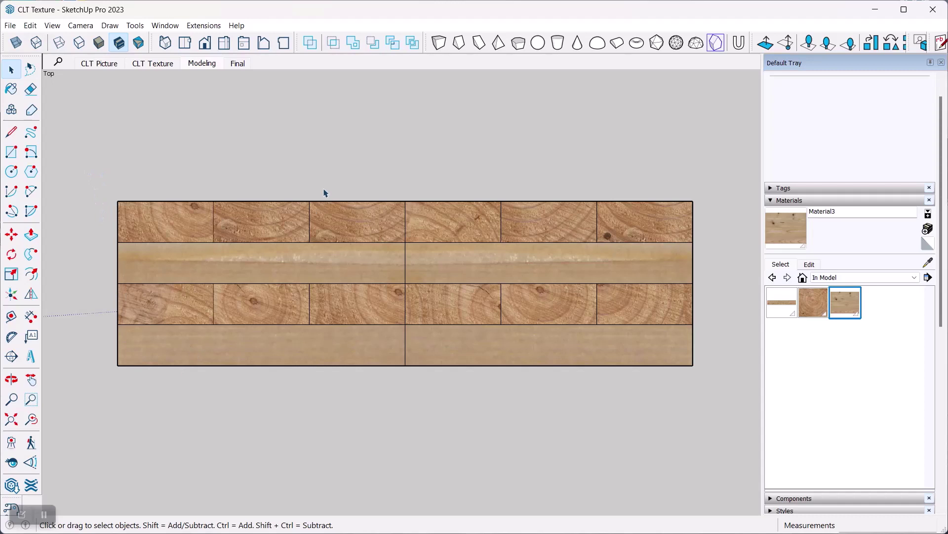
# - Combine the textures of all faces in the four-layer panel into one material, keeping the interior edges
pyautogui.scroll(-3, 413, 270)
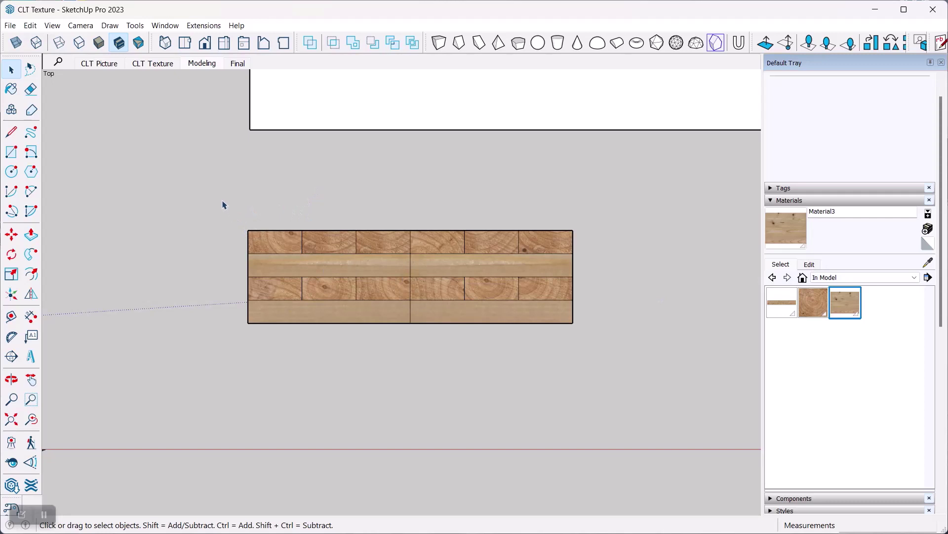
pyautogui.moveTo(220, 198); pyautogui.dragTo(631, 369)
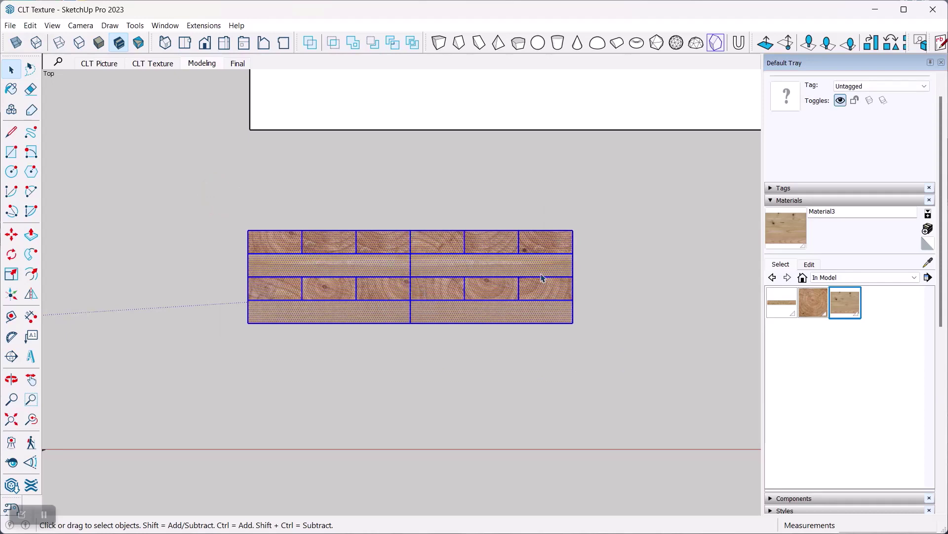
pyautogui.rightClick(284, 243)
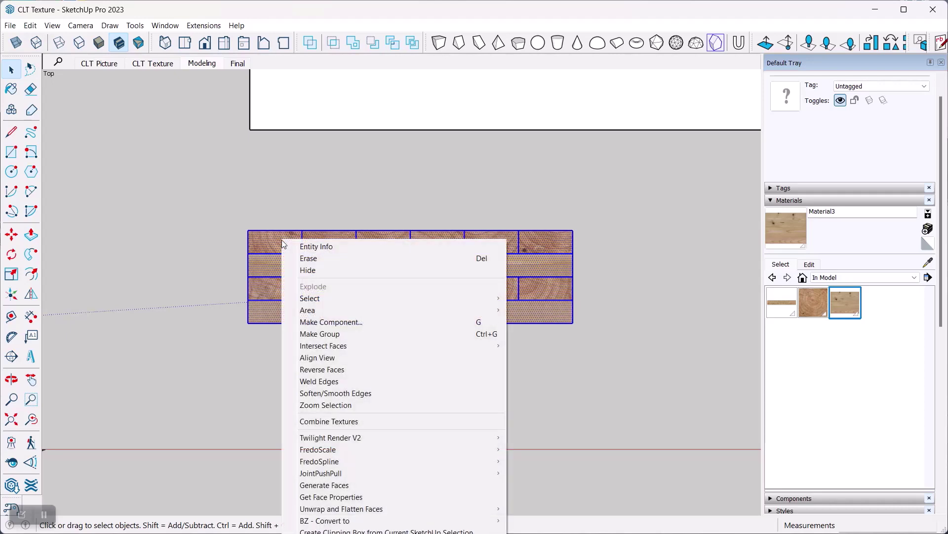
pyautogui.click(370, 423)
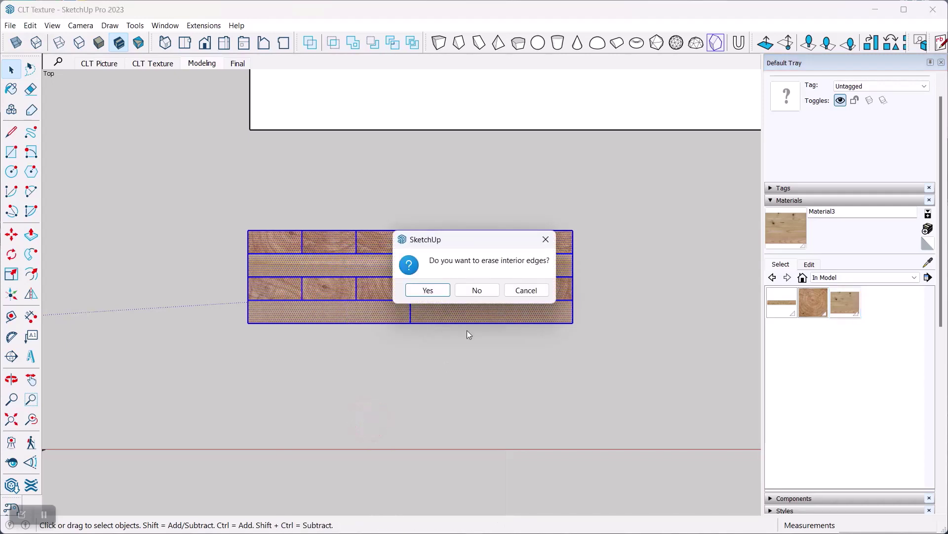
pyautogui.click(475, 291)
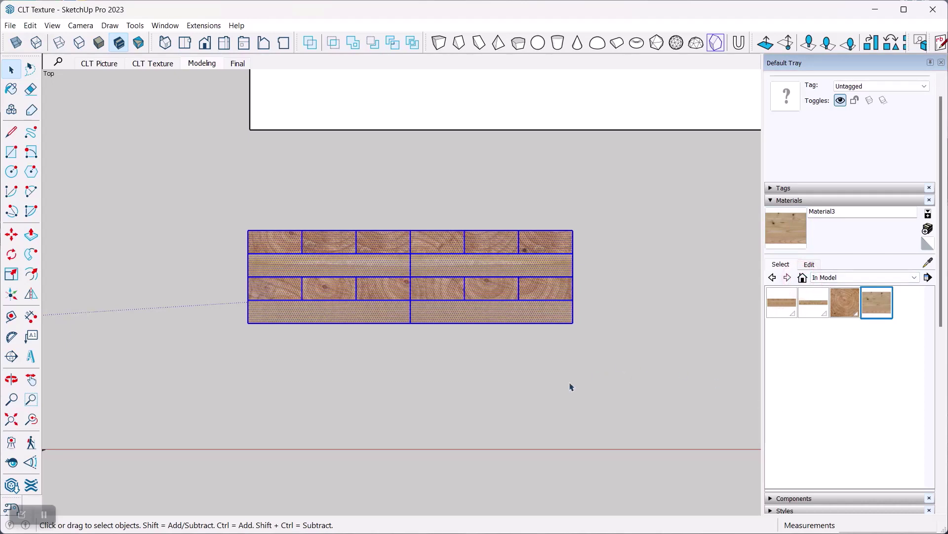
# - Paint the long blank rectangle above the panel with the newly combined CLT material
pyautogui.scroll(-3, 494, 405)
pyautogui.scroll(4, 603, 147)
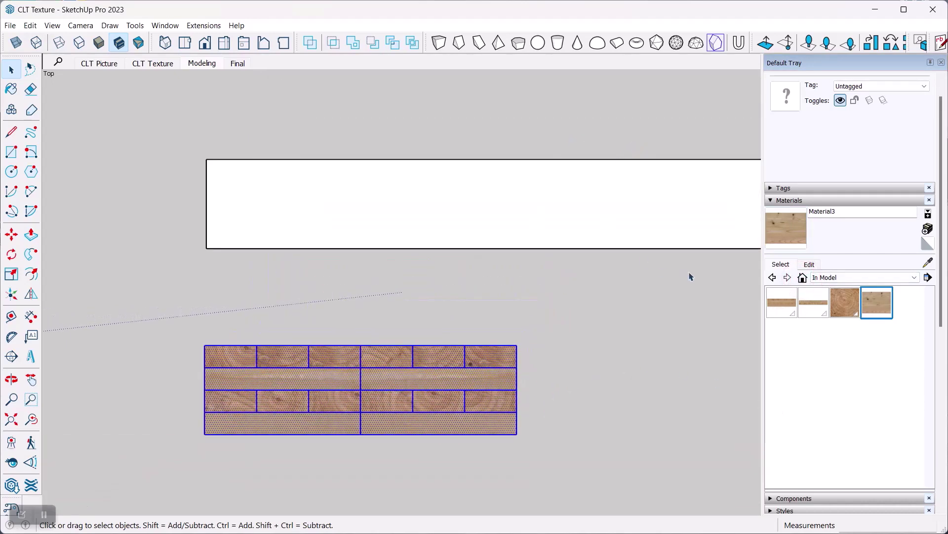
pyautogui.click(780, 302)
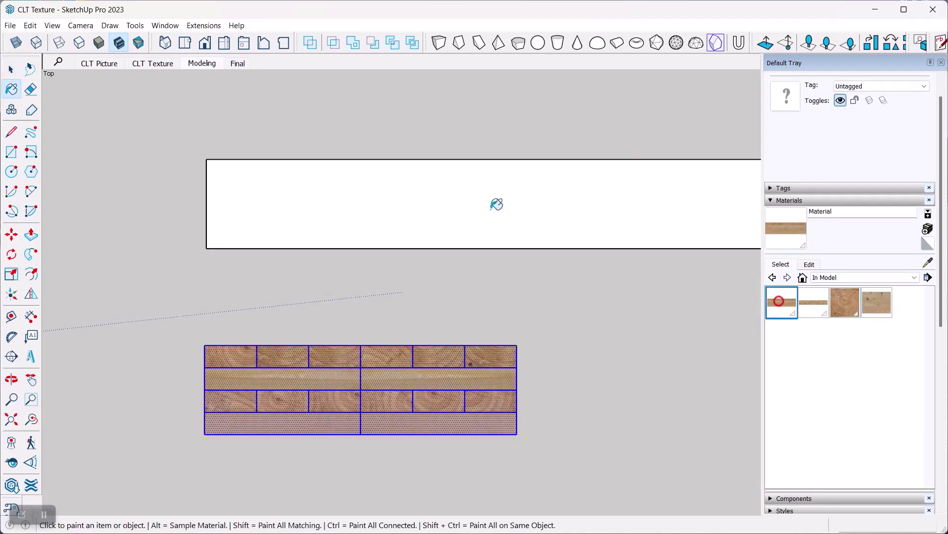
pyautogui.click(450, 201)
pyautogui.click(10, 70)
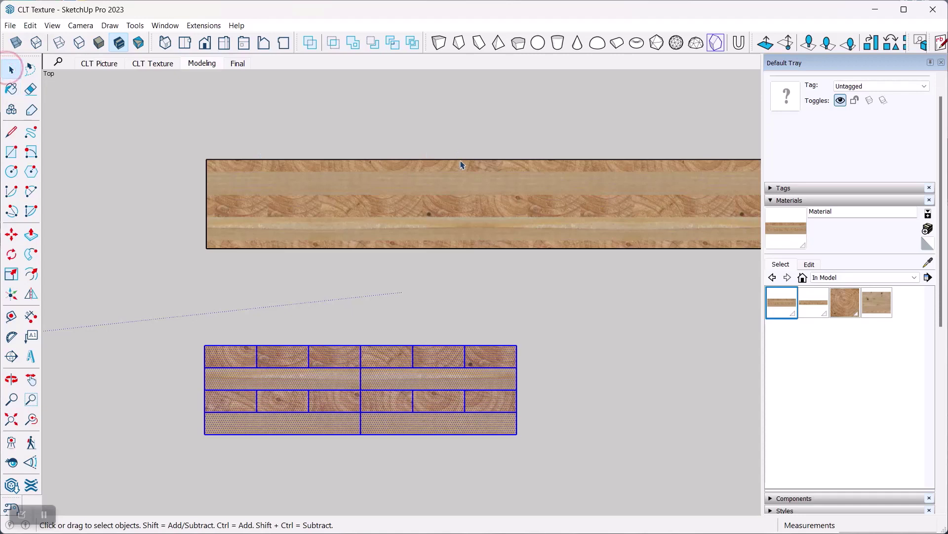
# - Reposition the combined texture on the long rectangle so a full long-grain layer runs along its top edge
pyautogui.click(454, 202)
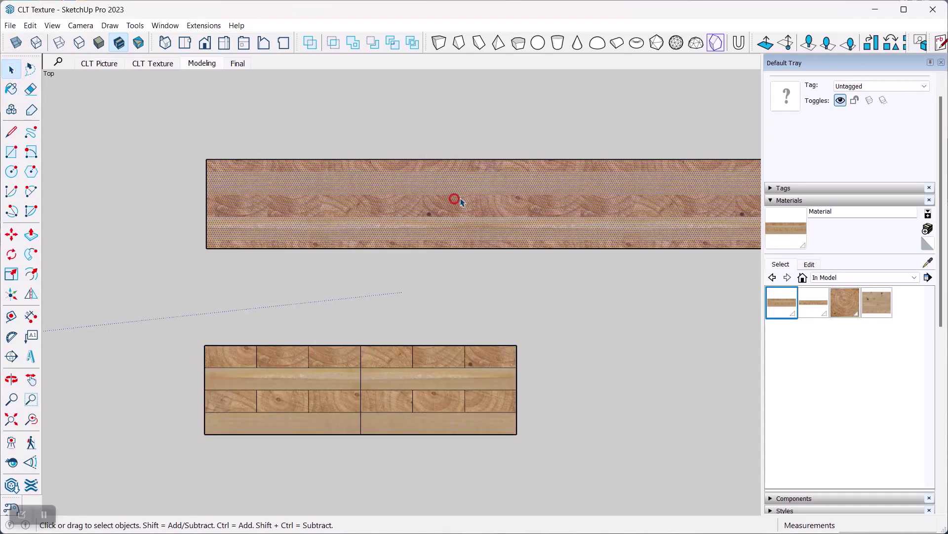
pyautogui.rightClick(459, 198)
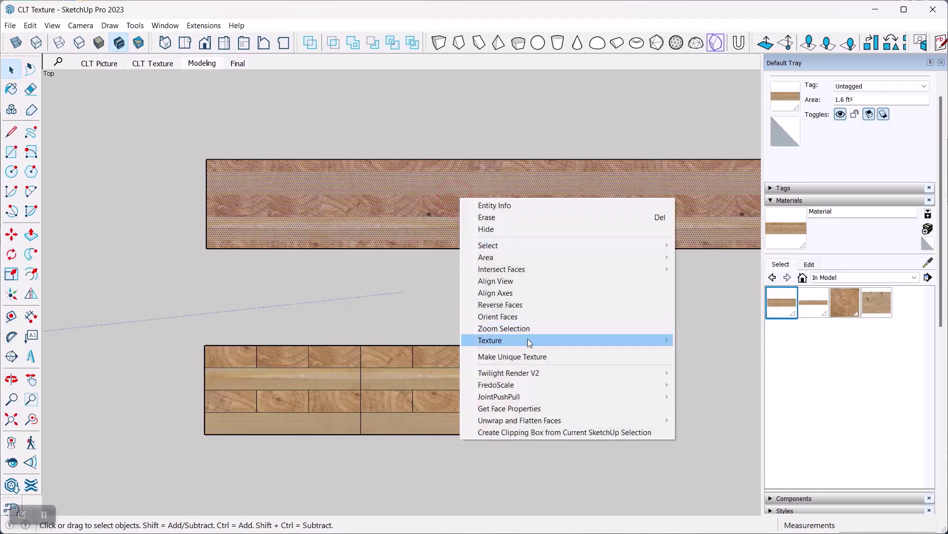
pyautogui.moveTo(656, 342)
pyautogui.click(696, 345)
pyautogui.moveTo(404, 214); pyautogui.dragTo(442, 197)
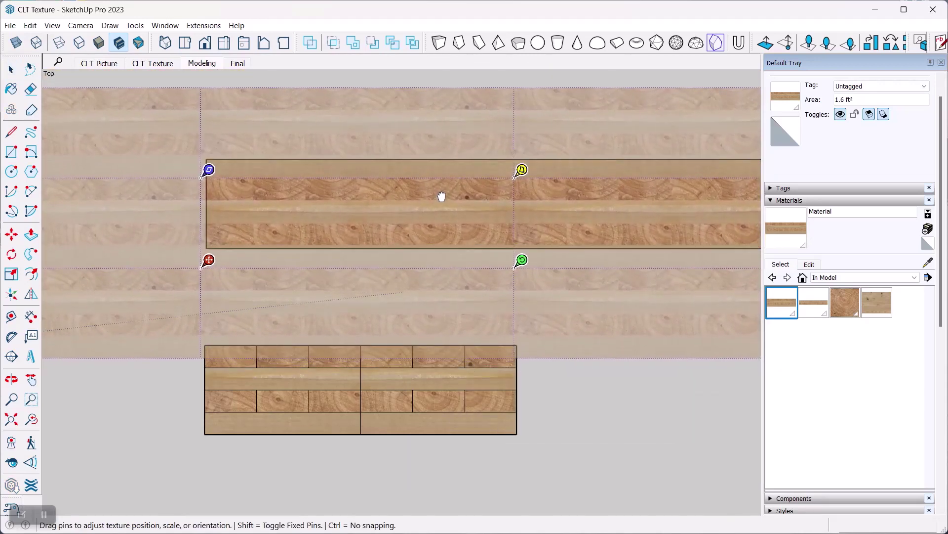
pyautogui.moveTo(574, 193)
pyautogui.mouseDown()
pyautogui.moveTo(356, 209)
pyautogui.moveTo(635, 203)
pyautogui.moveTo(461, 207)
pyautogui.mouseUp()
pyautogui.moveTo(404, 181)
pyautogui.mouseDown()
pyautogui.moveTo(401, 252)
pyautogui.moveTo(396, 154)
pyautogui.moveTo(381, 168)
pyautogui.moveTo(385, 186)
pyautogui.mouseUp()
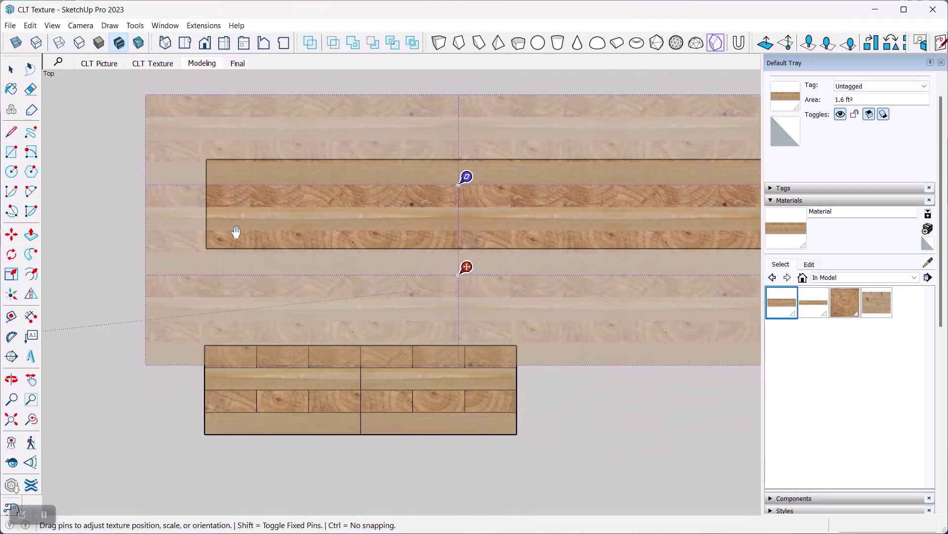
# - Fine-tune the texture so a board joint meets the rectangle's left edge and an end-grain row its bottom edge, and accept the position
pyautogui.scroll(5, 205, 194)
pyautogui.scroll(2, 212, 148)
pyautogui.moveTo(213, 150); pyautogui.dragTo(253, 148)
pyautogui.moveTo(231, 306); pyautogui.dragTo(227, 314)
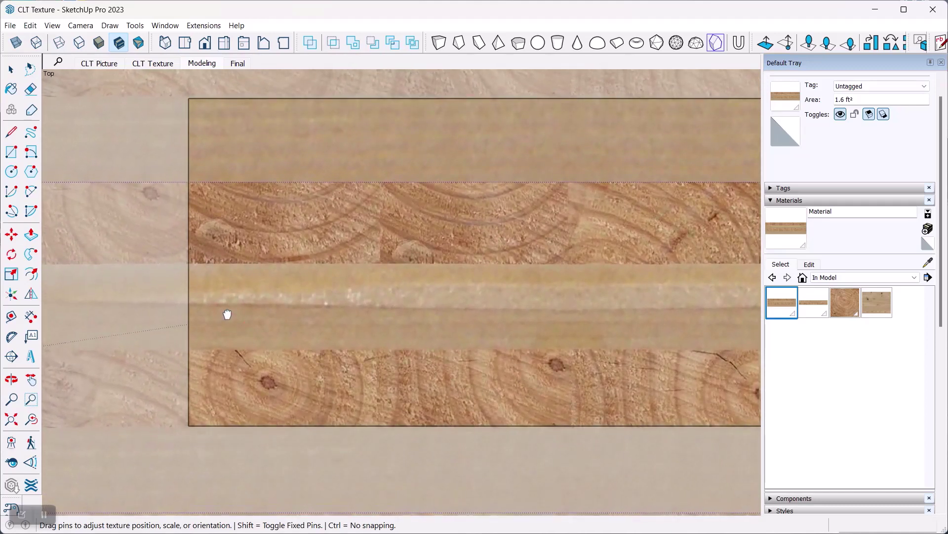
pyautogui.rightClick(276, 212)
pyautogui.click(311, 213)
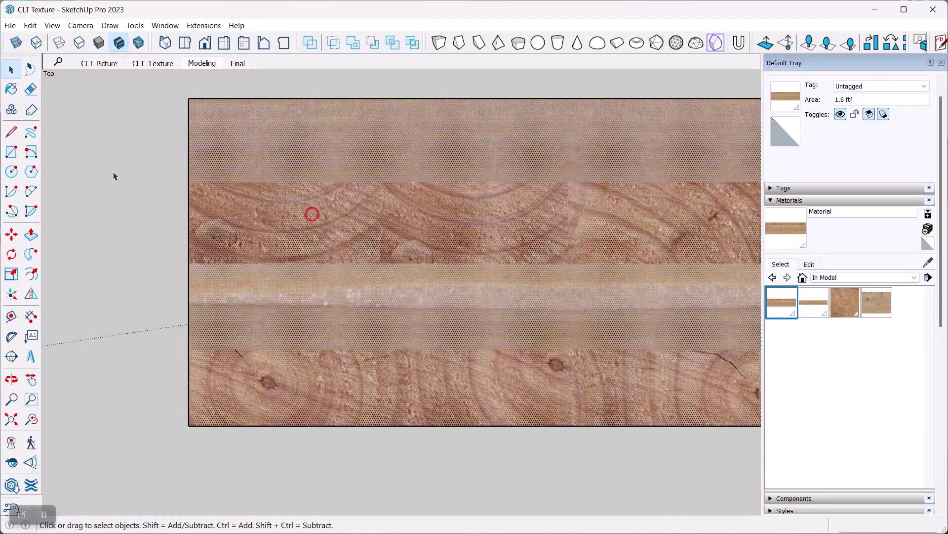
pyautogui.scroll(-2, 118, 150)
pyautogui.click(118, 148)
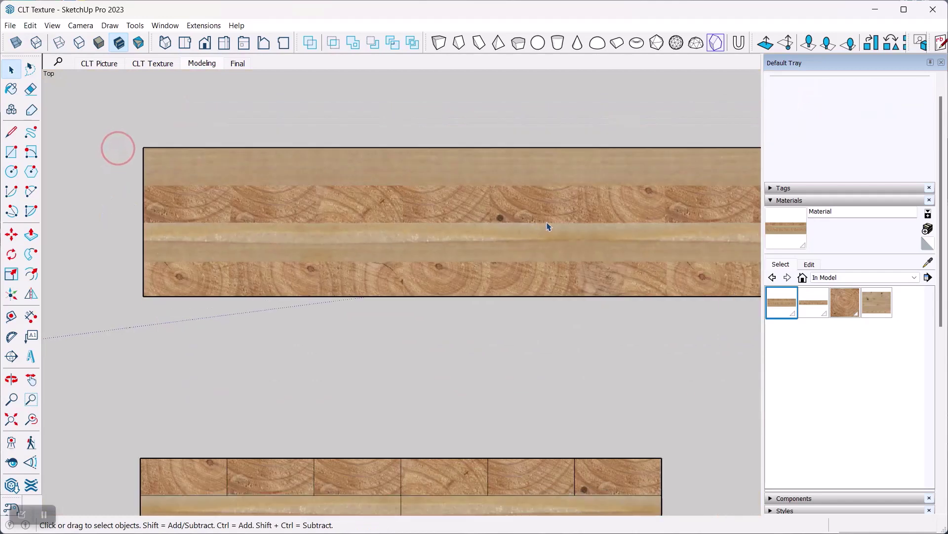
pyautogui.scroll(-2, 275, 249)
pyautogui.scroll(2, 632, 267)
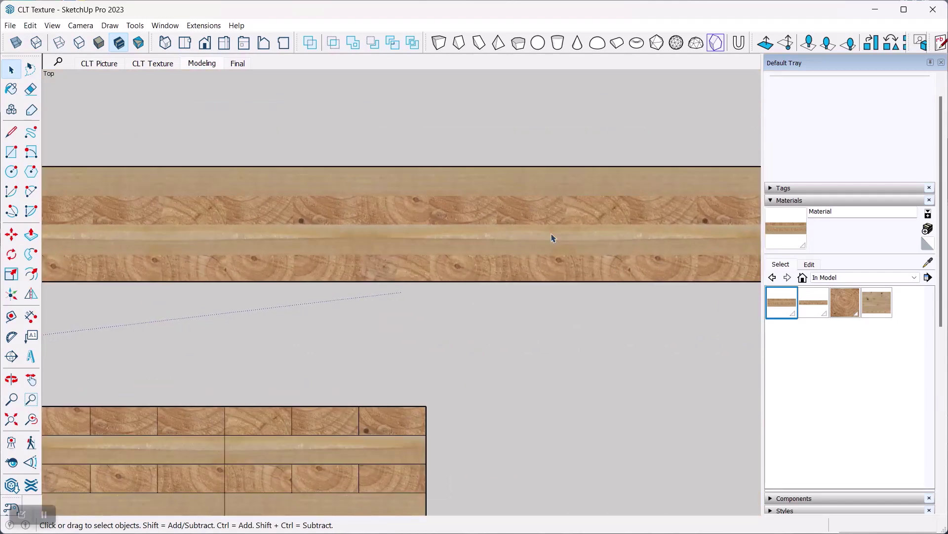
pyautogui.click(403, 273)
pyautogui.press('m')
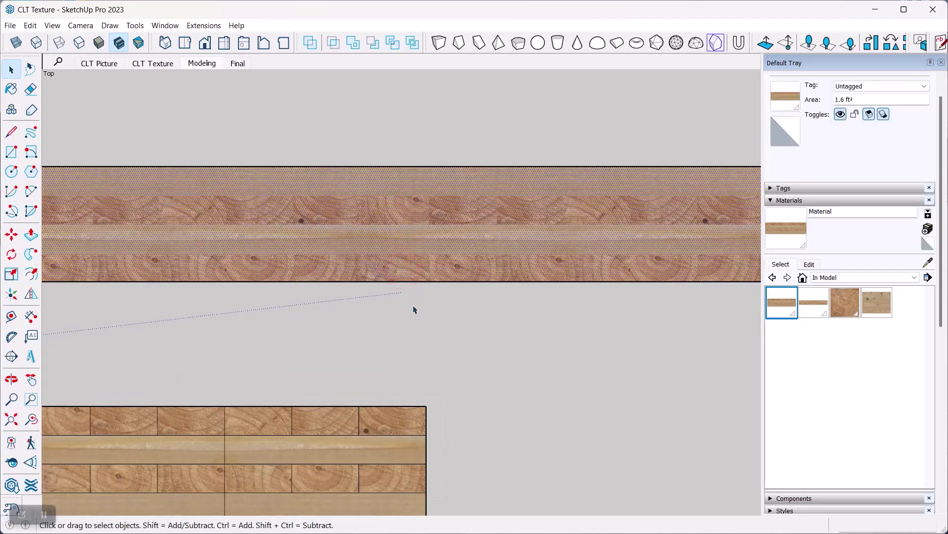
pyautogui.press('space')
pyautogui.click(385, 285)
pyautogui.click(388, 280)
pyautogui.click(389, 283)
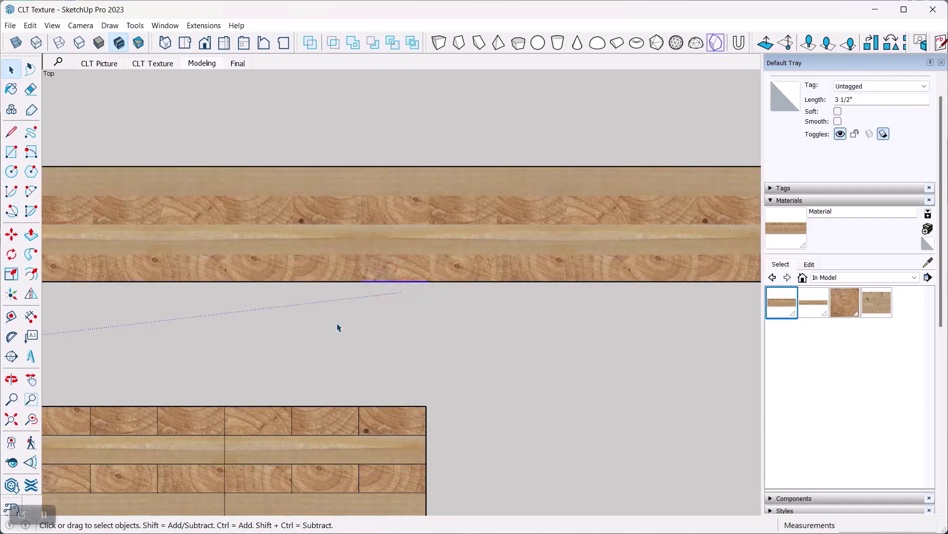
pyautogui.scroll(-3, 348, 287)
pyautogui.click(143, 281)
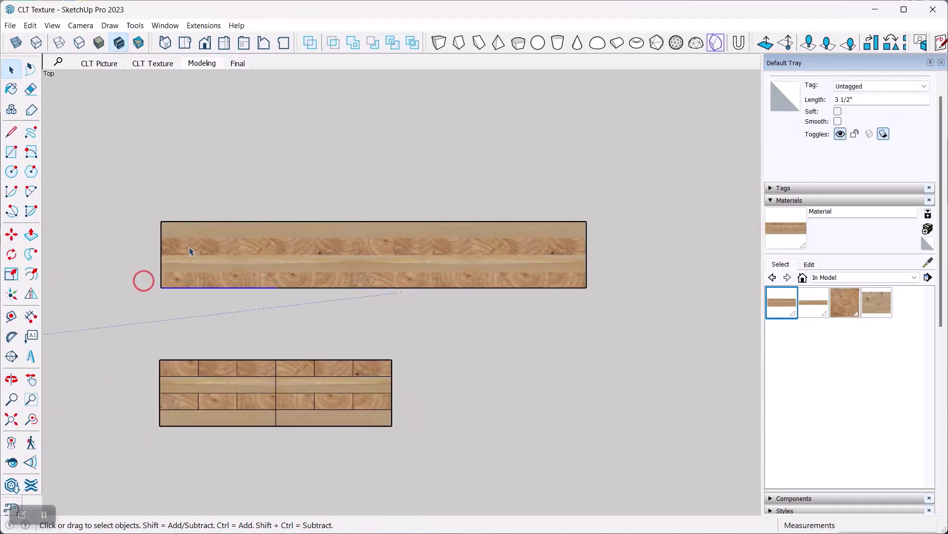
# - Move the long rectangle's top edge outward about 1 9/16" along the green axis to add a full end-grain layer
pyautogui.moveTo(135, 201); pyautogui.dragTo(610, 227)
pyautogui.press('m')
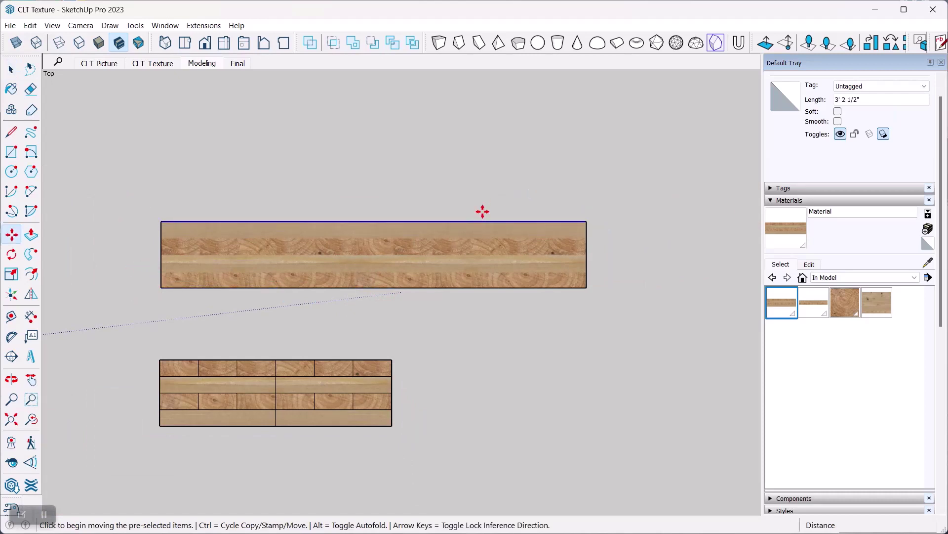
pyautogui.click(483, 220)
pyautogui.scroll(4, 483, 218)
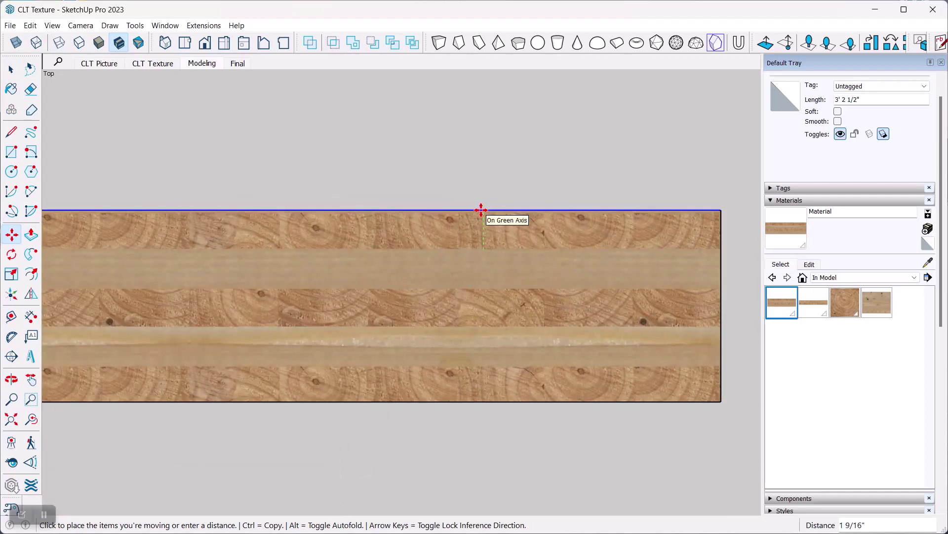
pyautogui.click(481, 210)
pyautogui.scroll(-2, 545, 142)
pyautogui.click(10, 69)
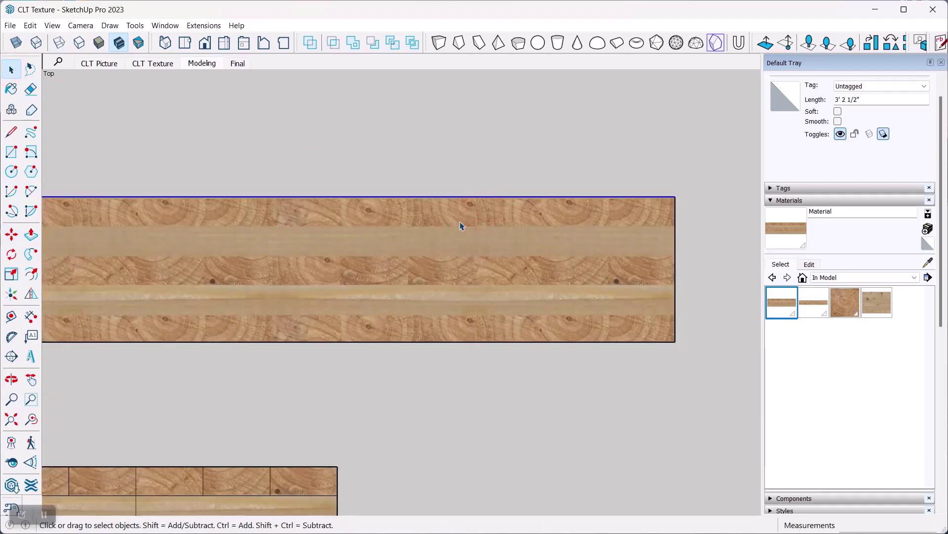
# - Compare the enlarged panel with the four-layer source panel and look at the save and export options for the combined material
pyautogui.scroll(-3, 600, 205)
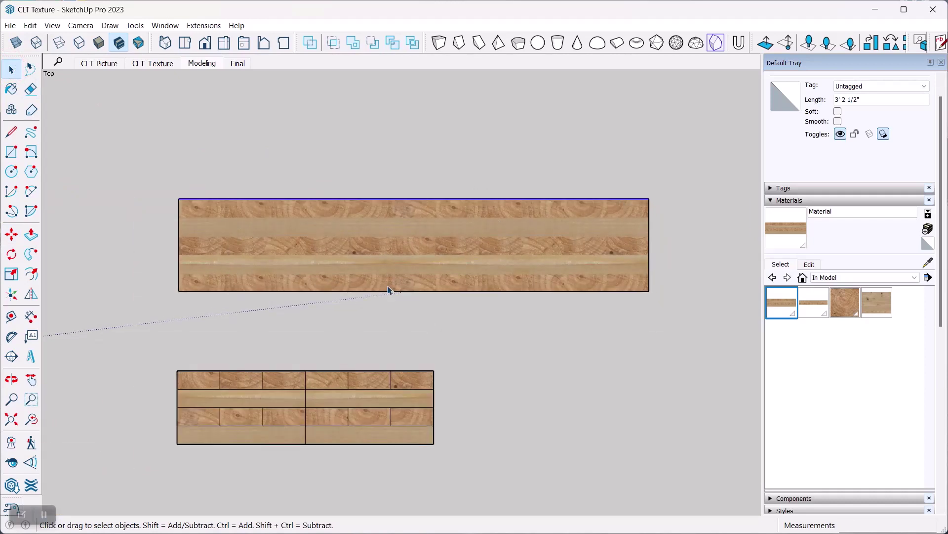
pyautogui.scroll(-2, 558, 251)
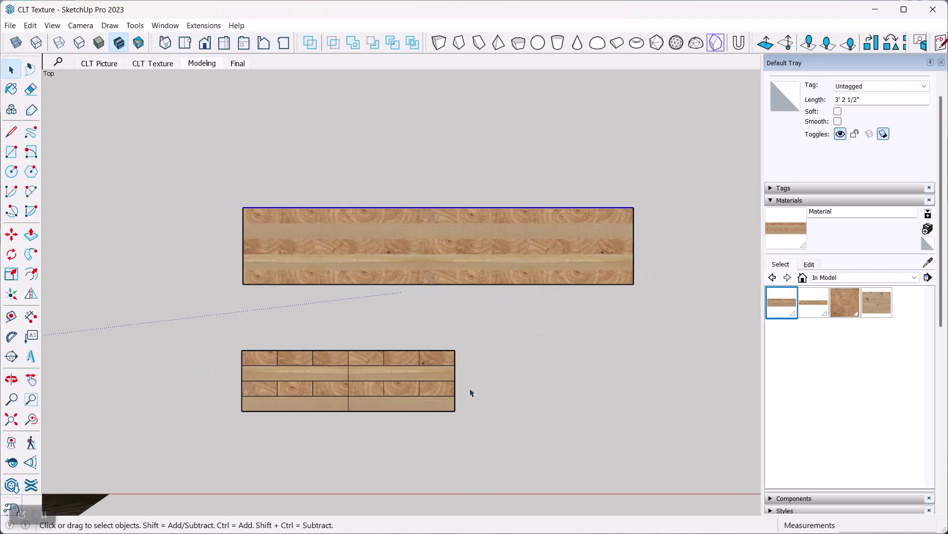
pyautogui.scroll(5, 334, 394)
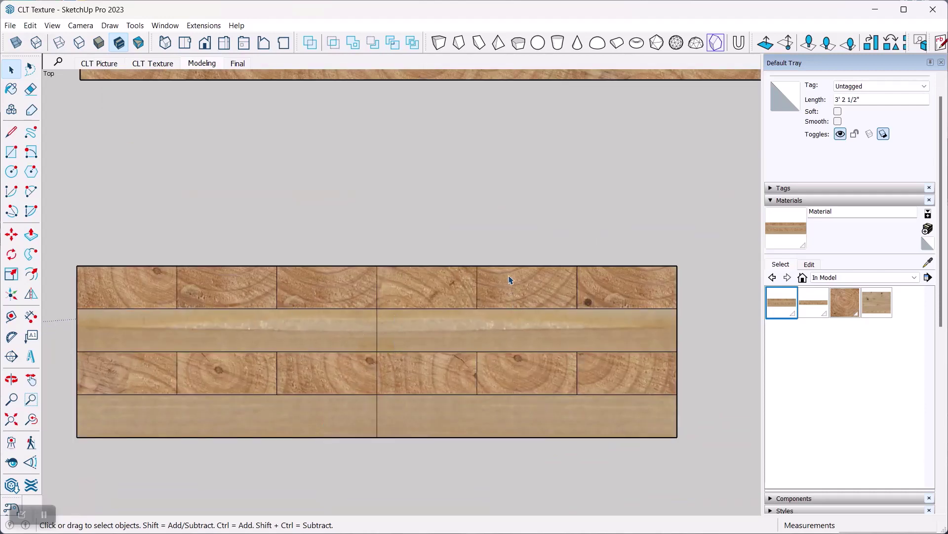
pyautogui.scroll(-4, 349, 307)
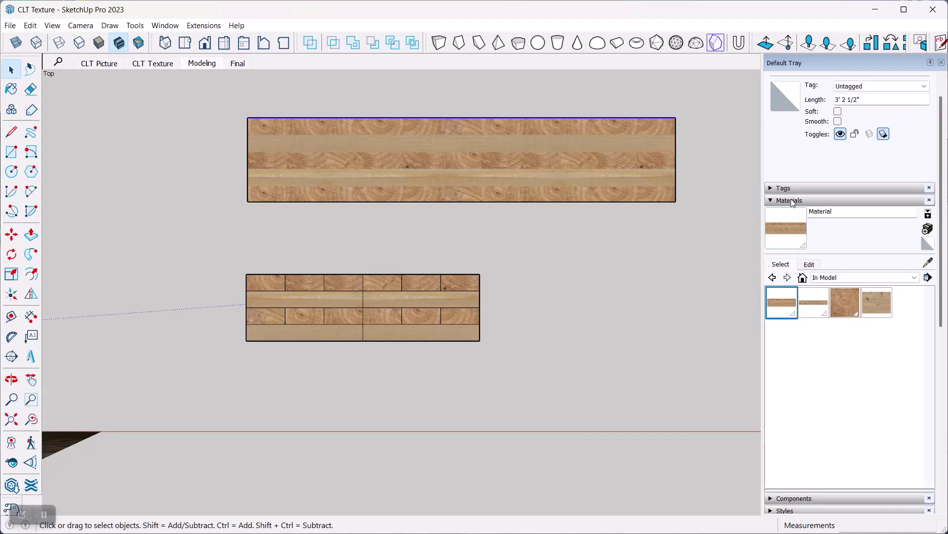
pyautogui.rightClick(782, 305)
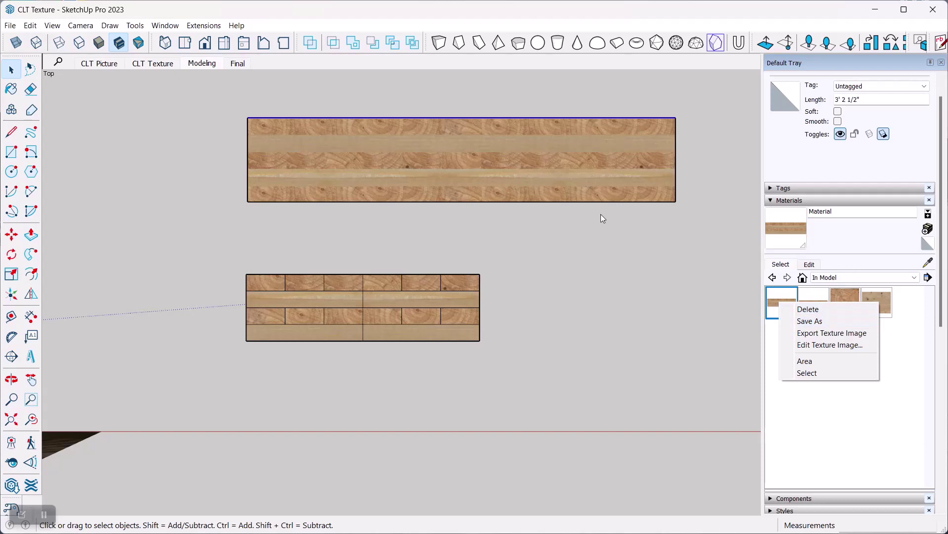
pyautogui.click(527, 256)
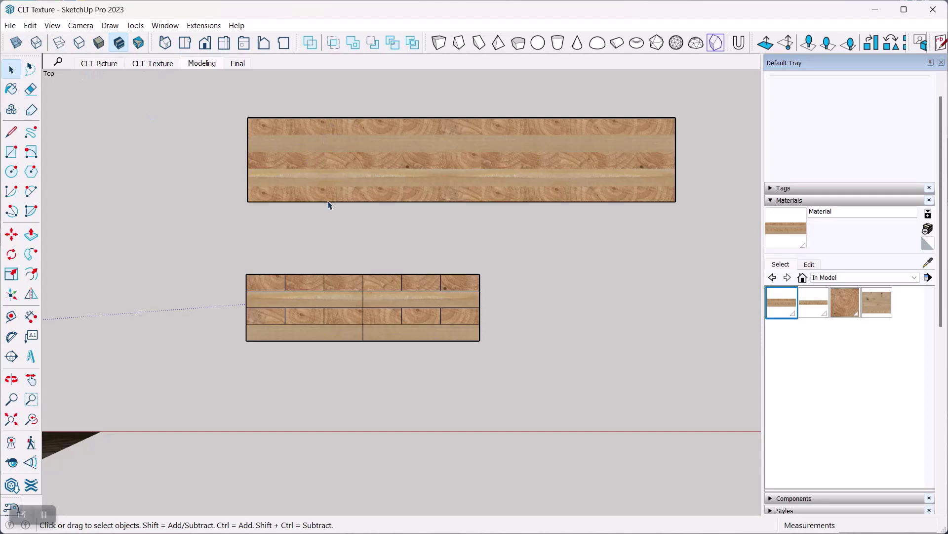
# - View both textured panels in perspective beside the CLT construction photo to compare their edges
pyautogui.scroll(-3, 340, 236)
pyautogui.moveTo(329, 370); pyautogui.dragTo(269, 159, button='middle')
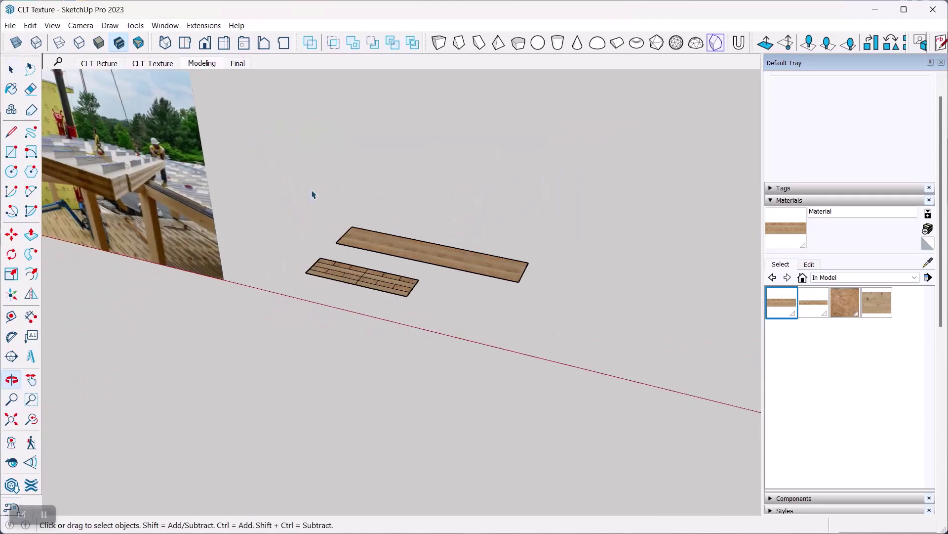
pyautogui.scroll(4, 234, 216)
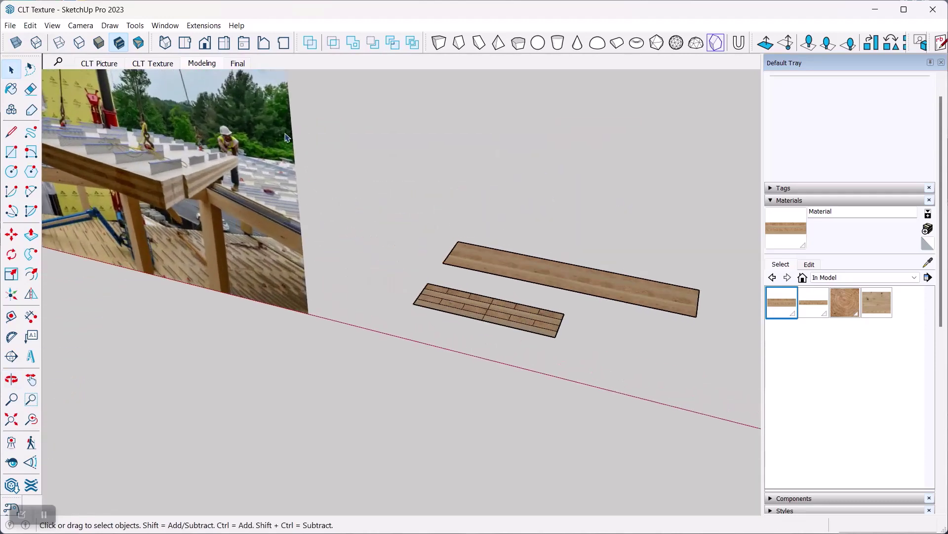